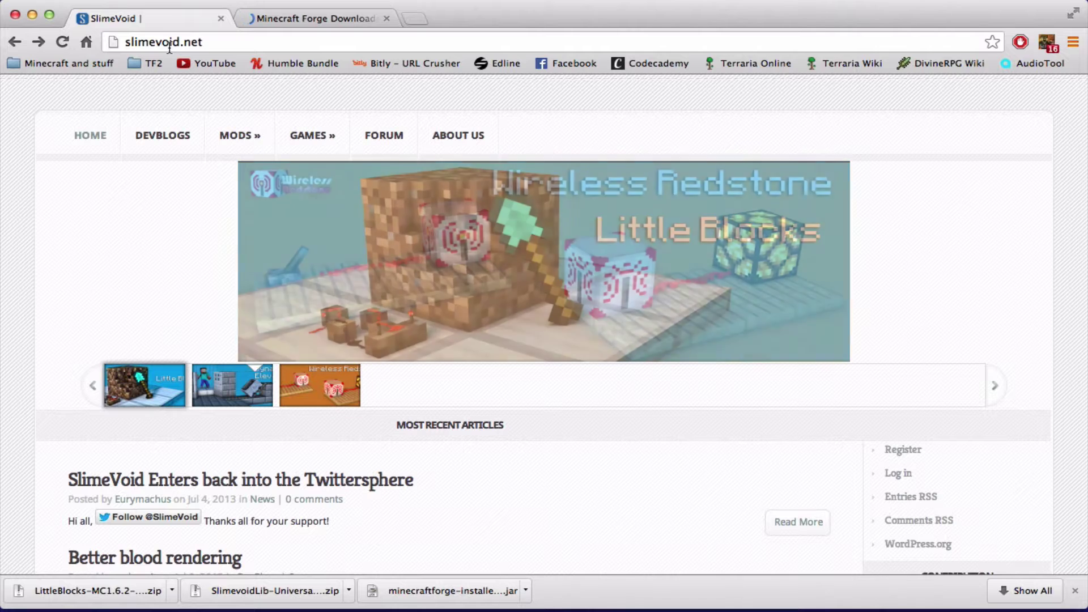
Step: Flip between the Forge downloads tab and the SlimeVoid site, ending on SlimeVoid
click(262, 12)
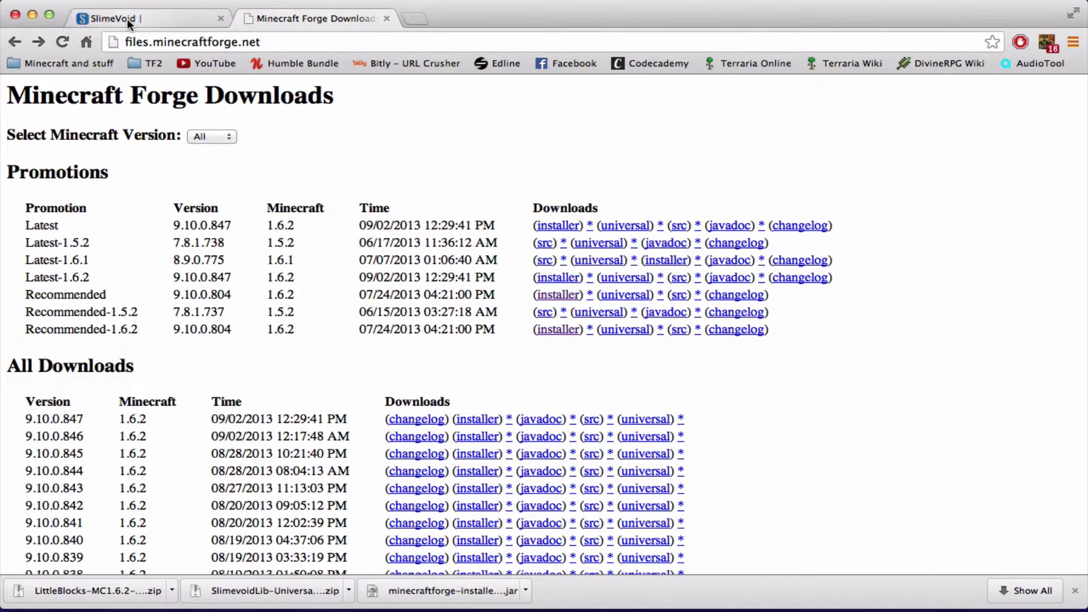
click(127, 18)
click(265, 23)
click(200, 12)
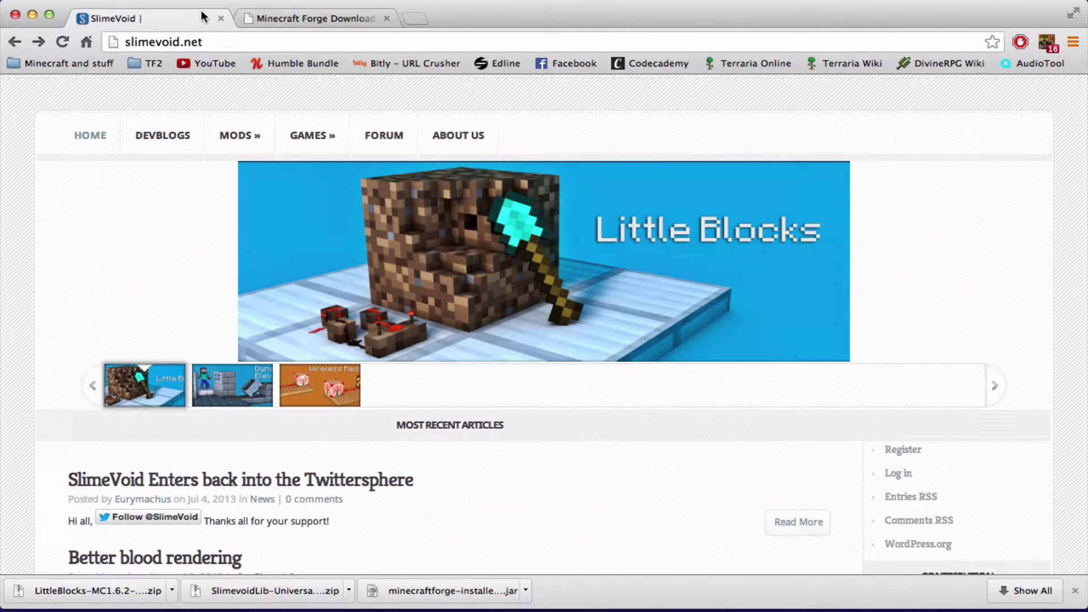
click(281, 17)
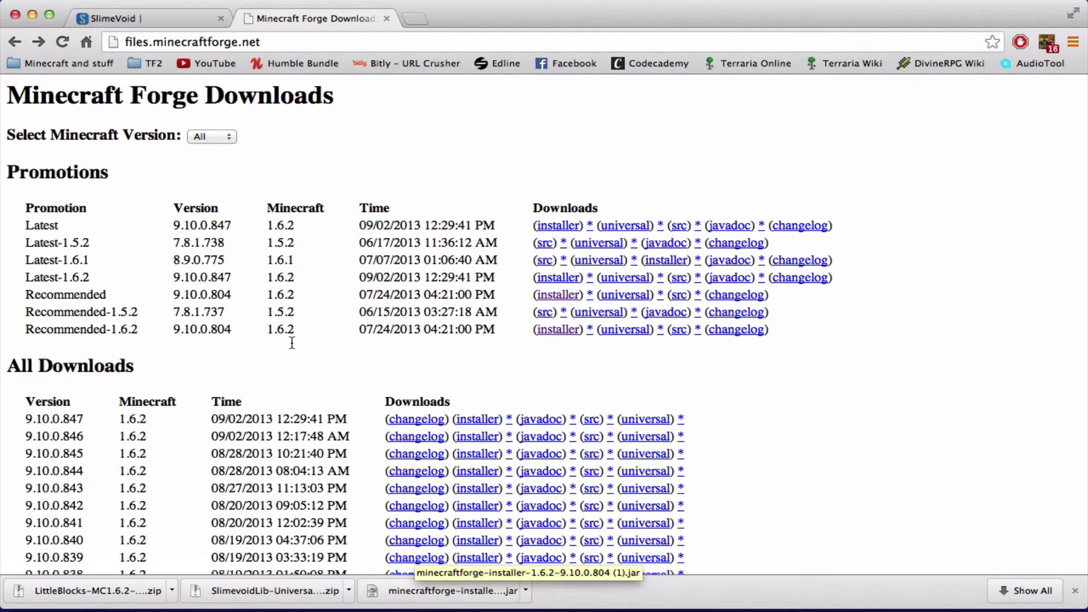
click(131, 20)
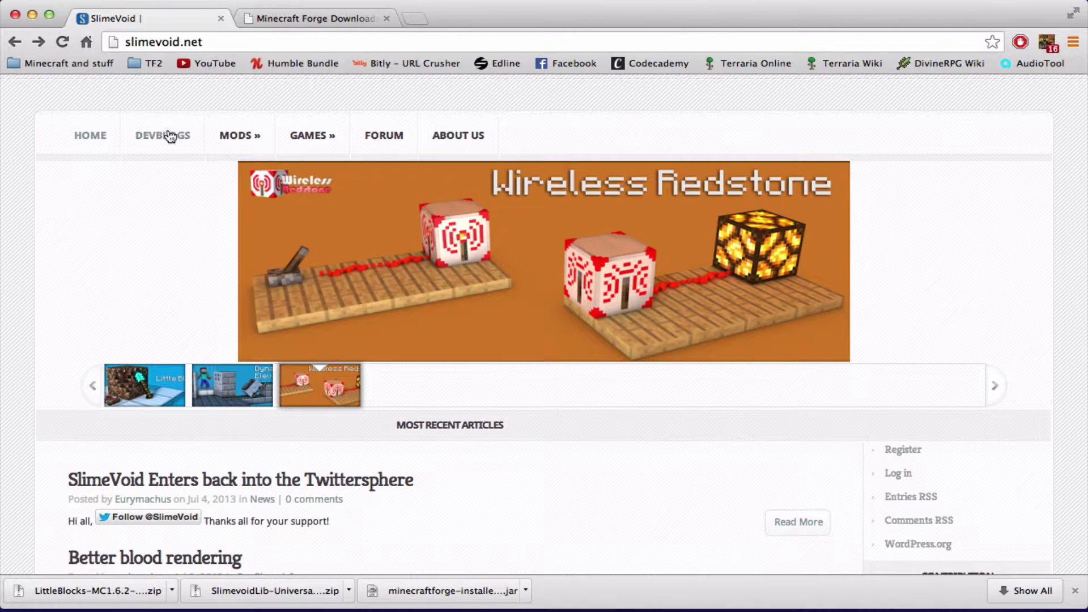
Step: Go to MODS › LITTLEBLOCKS › DOWNLOAD and scroll to the Forge, SlimeVoid Lib and LittleBlocks links
mouse_move(262, 145)
mouse_move(272, 173)
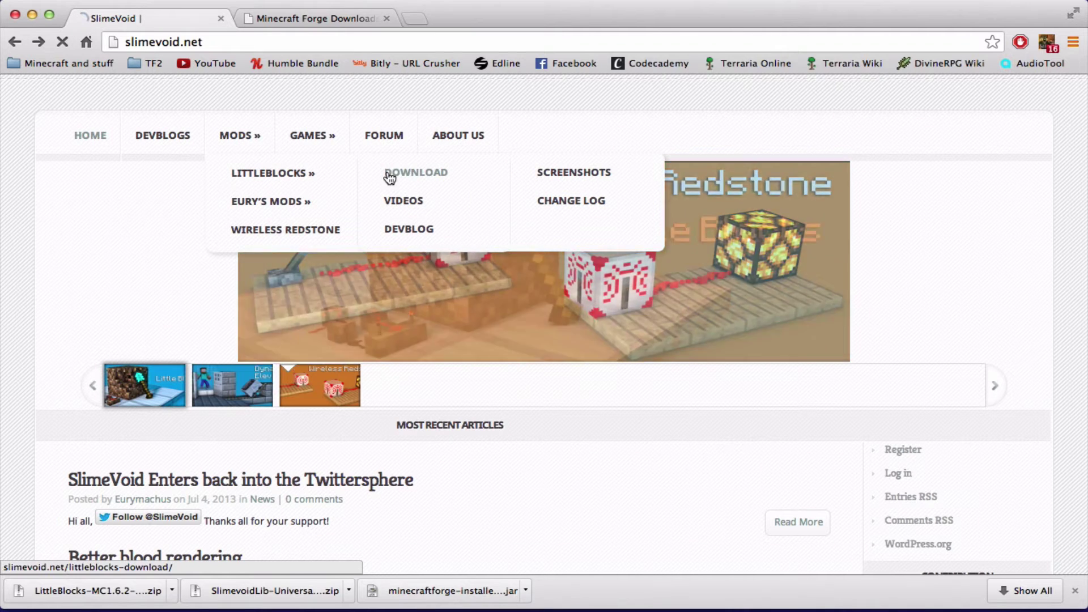
click(383, 172)
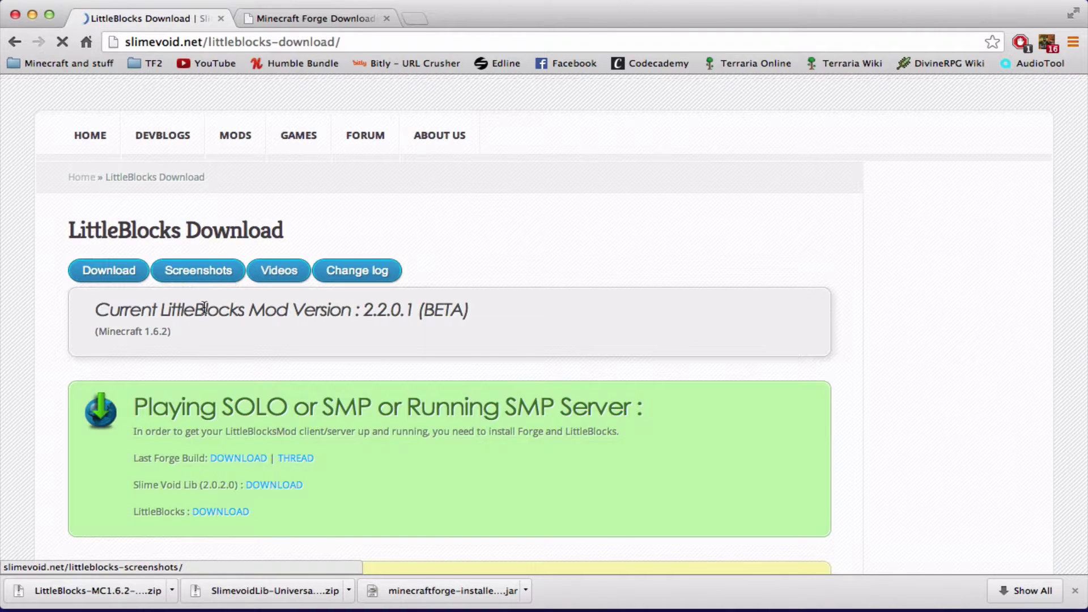
scroll(217, 395, down, 3)
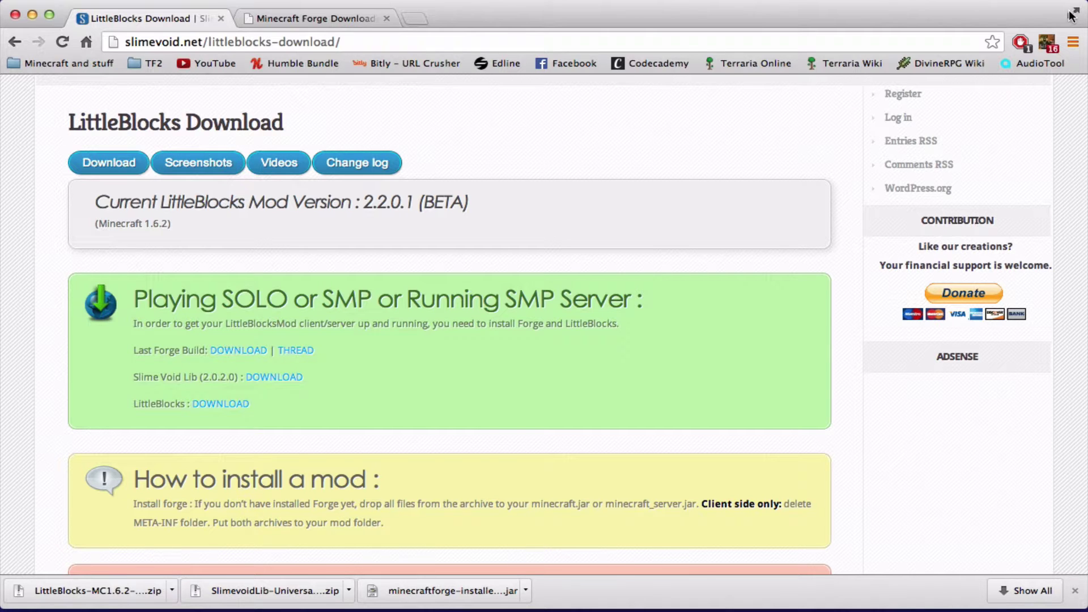
Step: Shrink Chrome and drag the LittleBlocks zip, SlimevoidLib zip and Forge installer jar to the desktop
mouse_move(1076, 600)
mouse_down()
mouse_move(881, 599)
mouse_move(486, 529)
mouse_move(500, 536)
mouse_up()
click(438, 519)
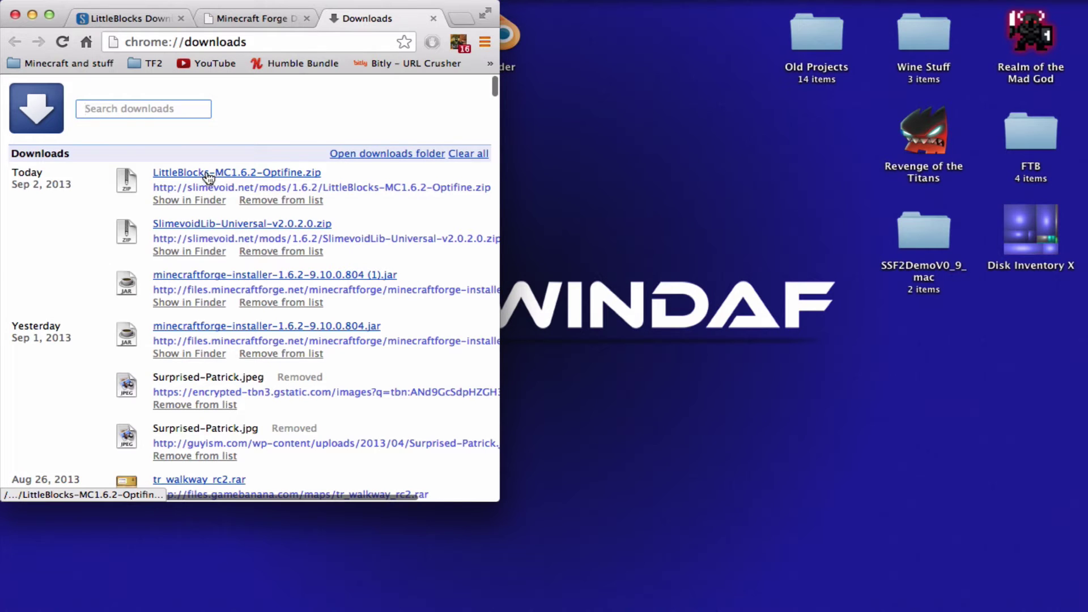
click(208, 177)
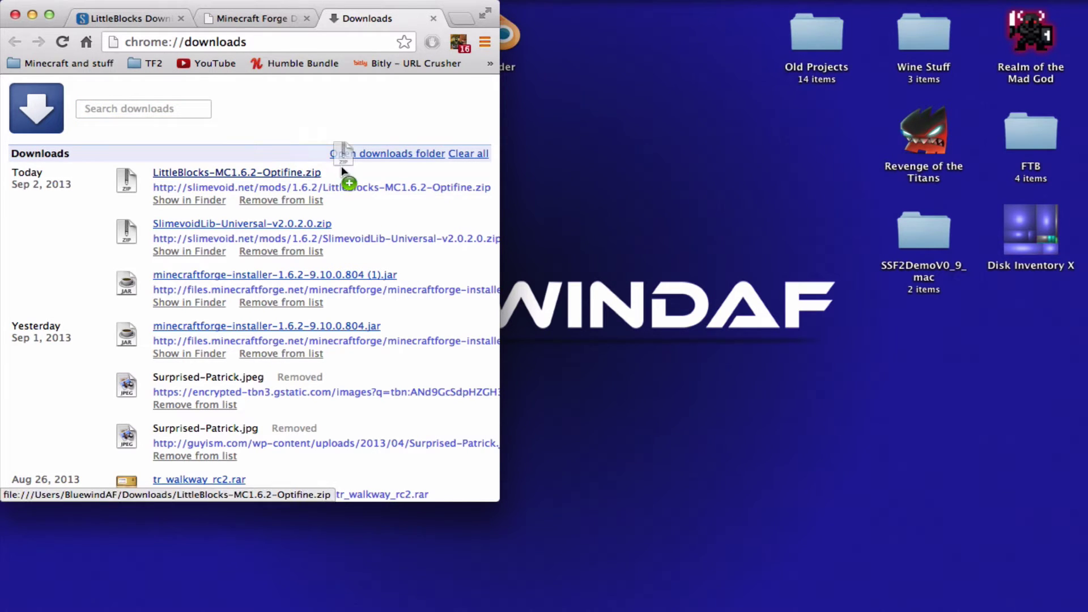
drag(341, 165, 593, 217)
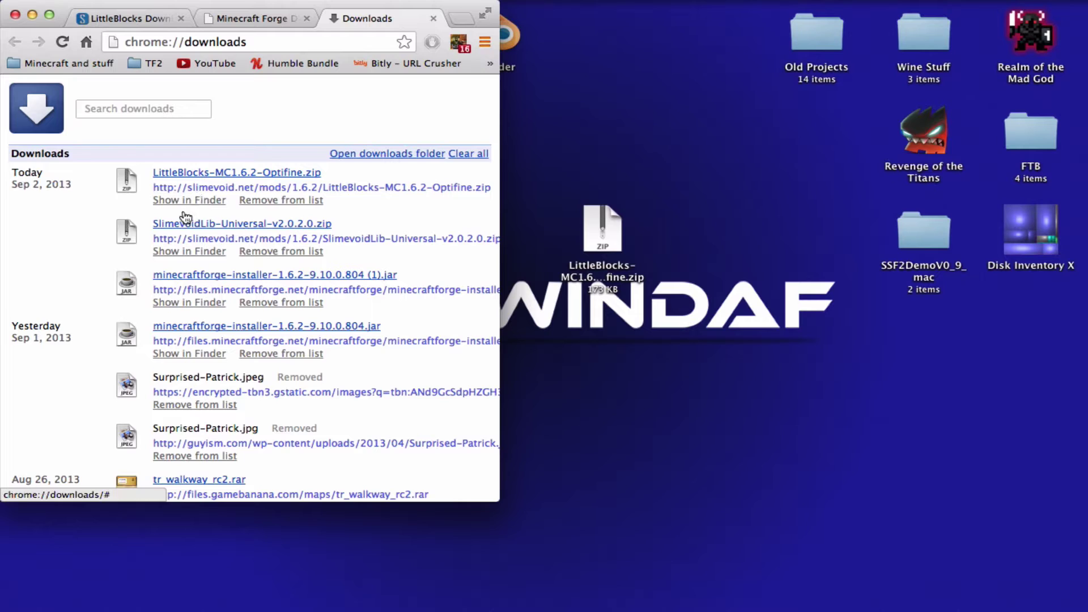
mouse_move(194, 225)
mouse_down()
mouse_move(623, 181)
mouse_move(618, 170)
mouse_up()
drag(242, 274, 816, 226)
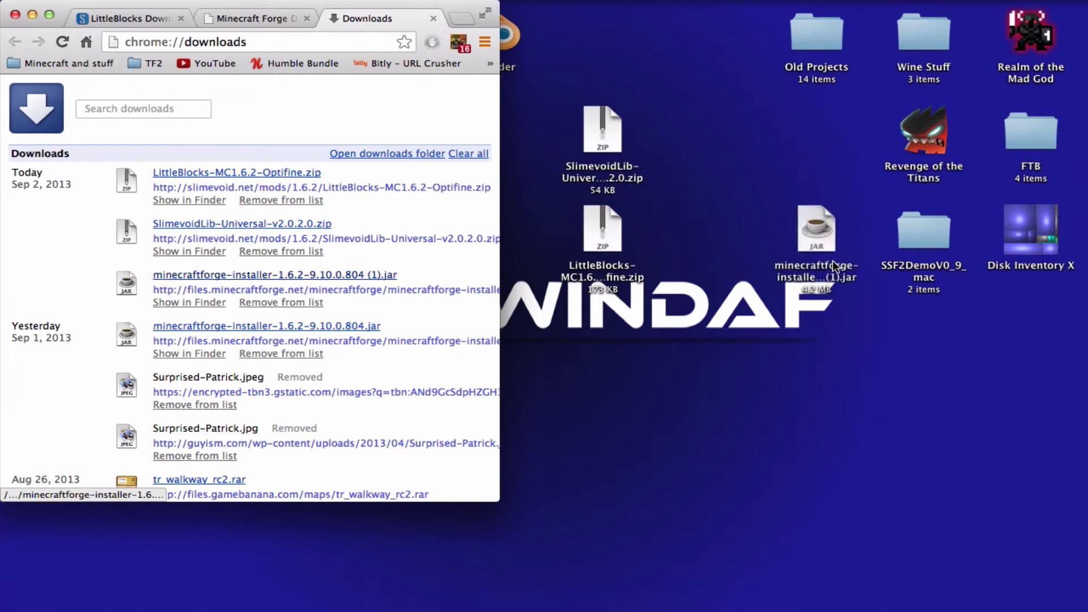
Step: Minimize the downloads window and place the two mod zips side by side, Forge jar lower left
click(30, 17)
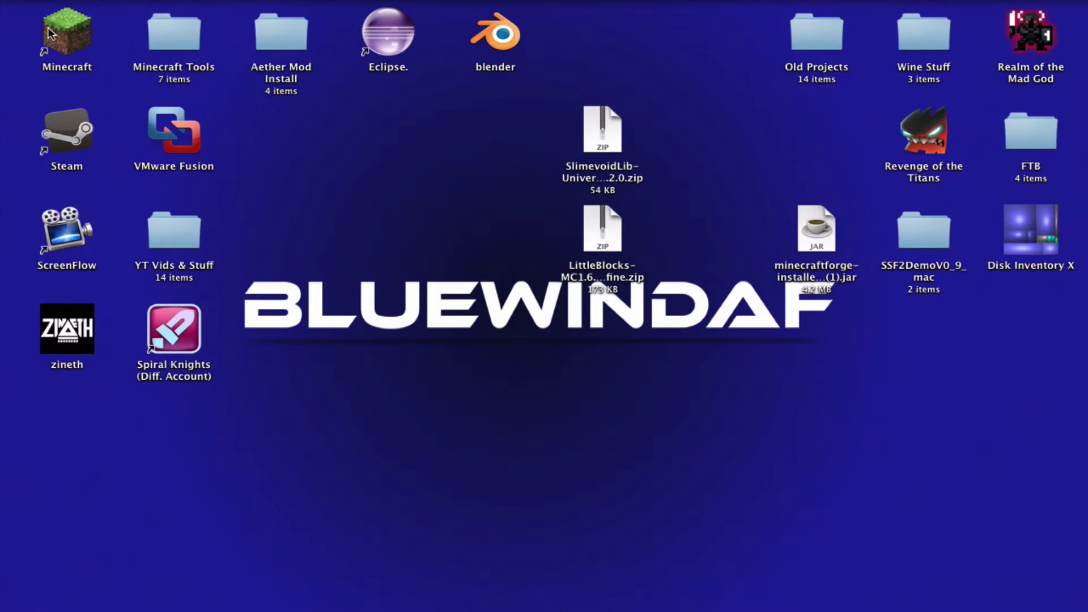
drag(590, 137, 590, 434)
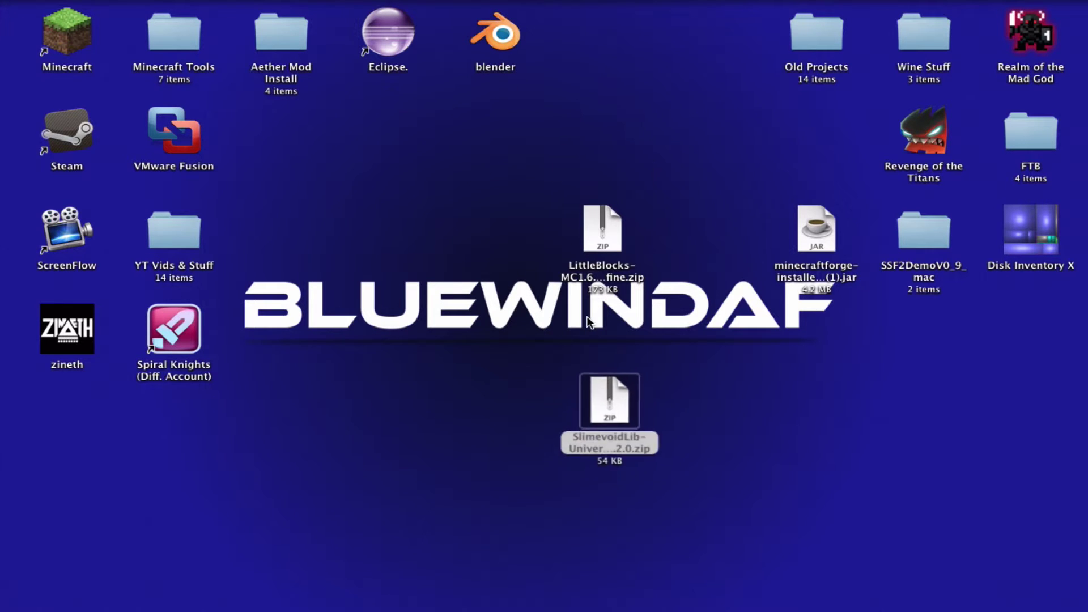
drag(579, 244, 476, 343)
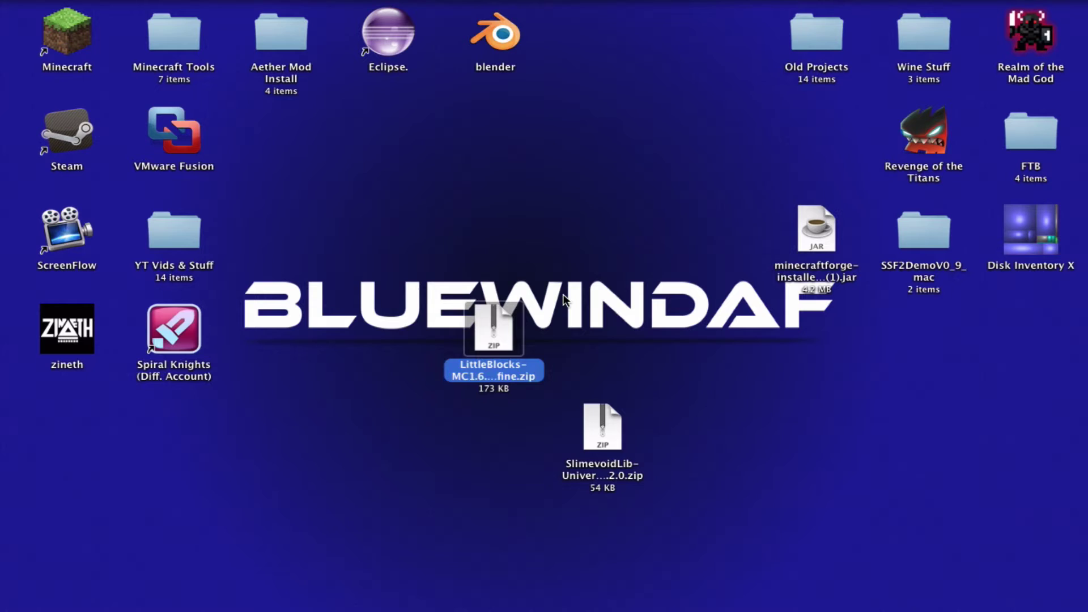
drag(601, 428, 601, 331)
drag(809, 241, 374, 522)
Step: Run the Forge installer jar and install the 9.10.0.804 client profile, confirming the warning and completion
double_click(374, 522)
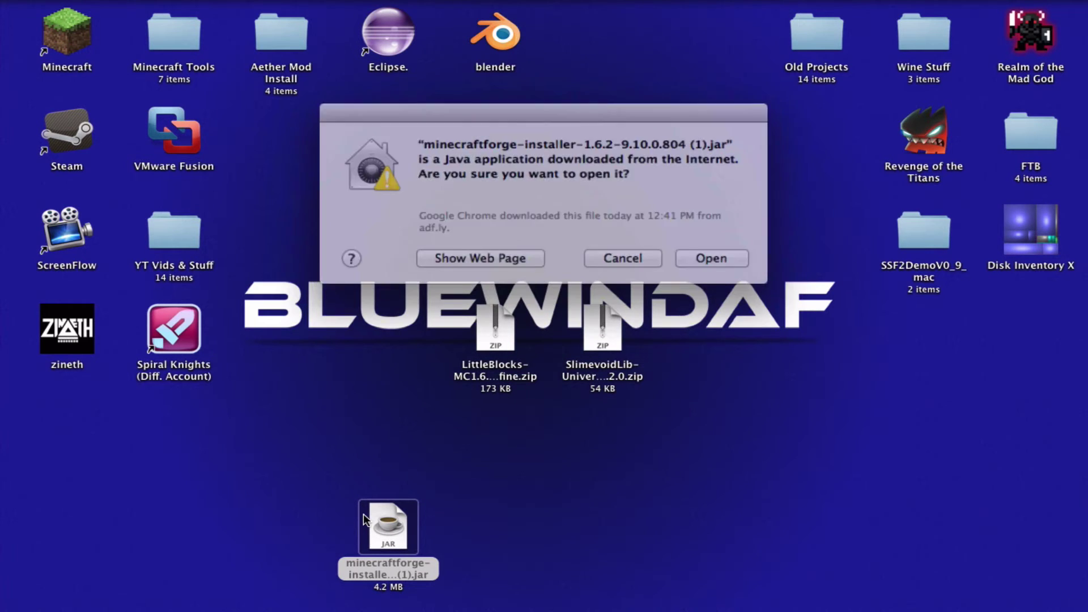
click(716, 249)
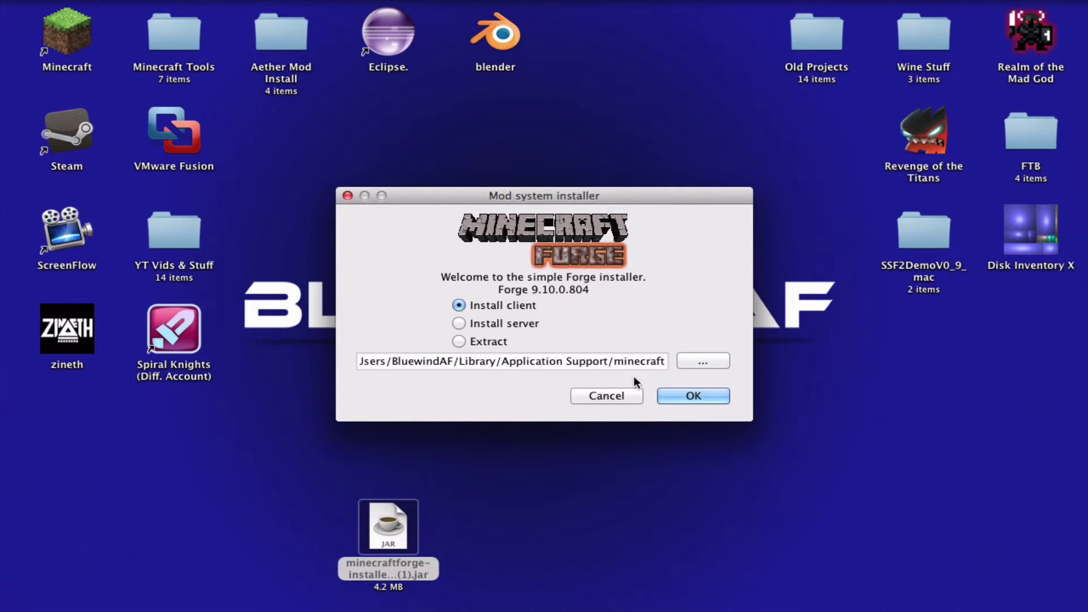
click(680, 396)
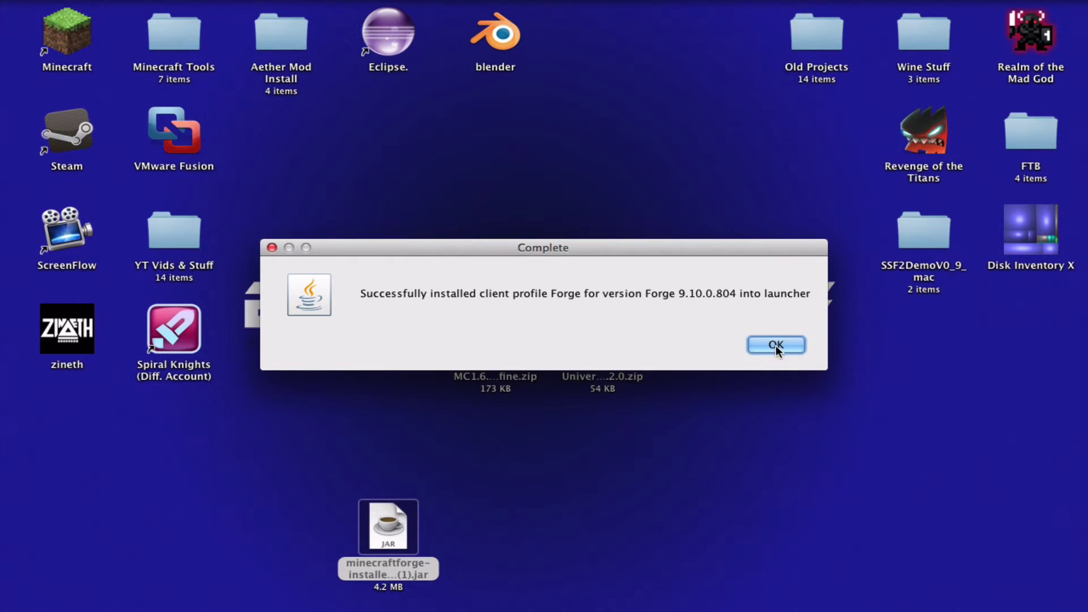
click(777, 347)
click(85, 46)
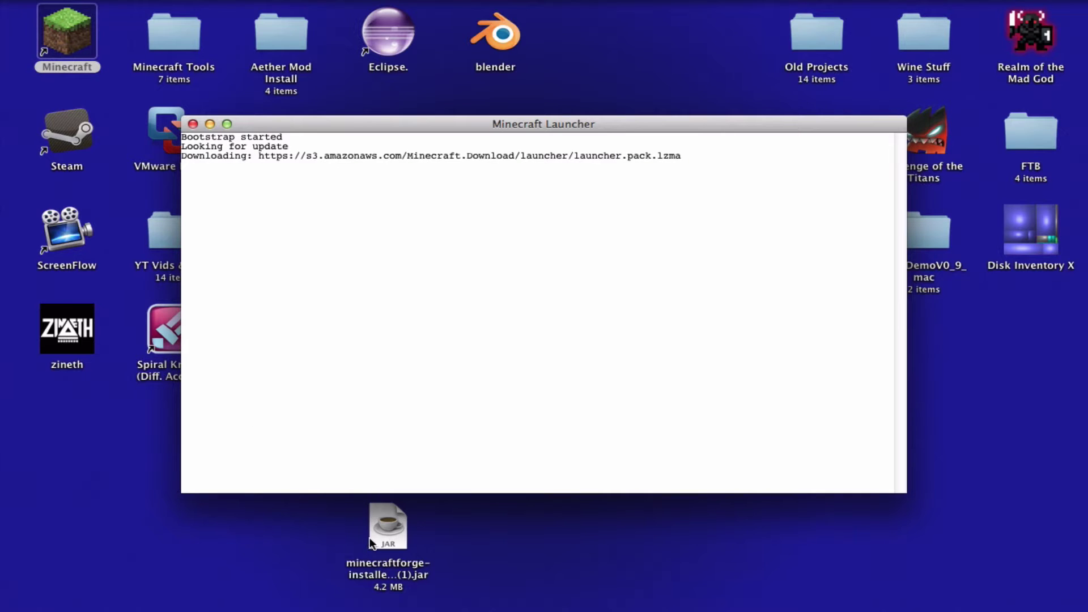
Step: Choose the Forge profile in the launcher and play Minecraft 1.6.2 with the logged-in account
right_click(371, 543)
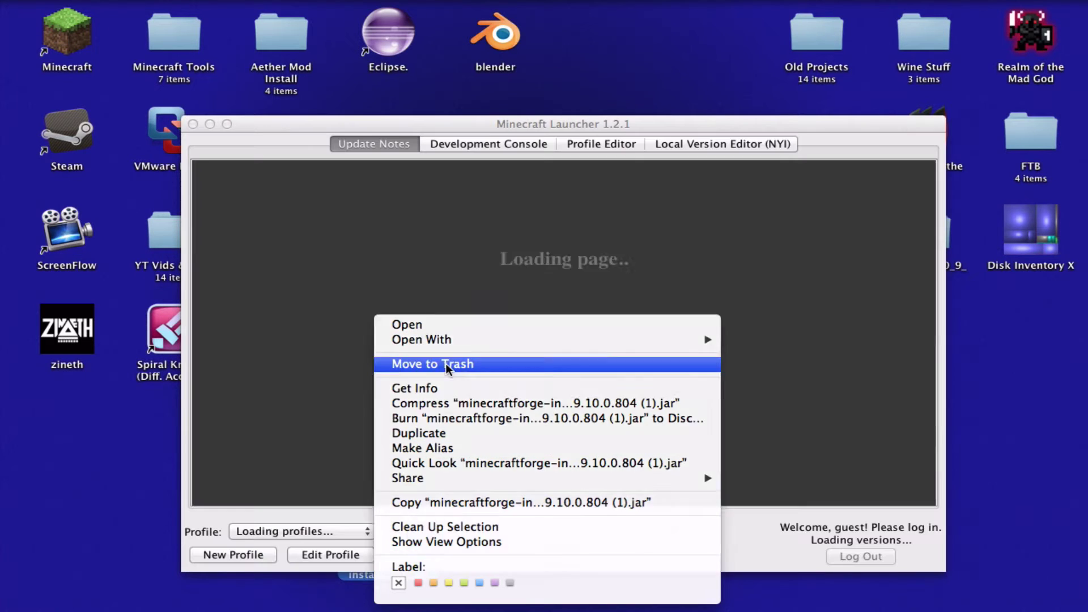
click(284, 261)
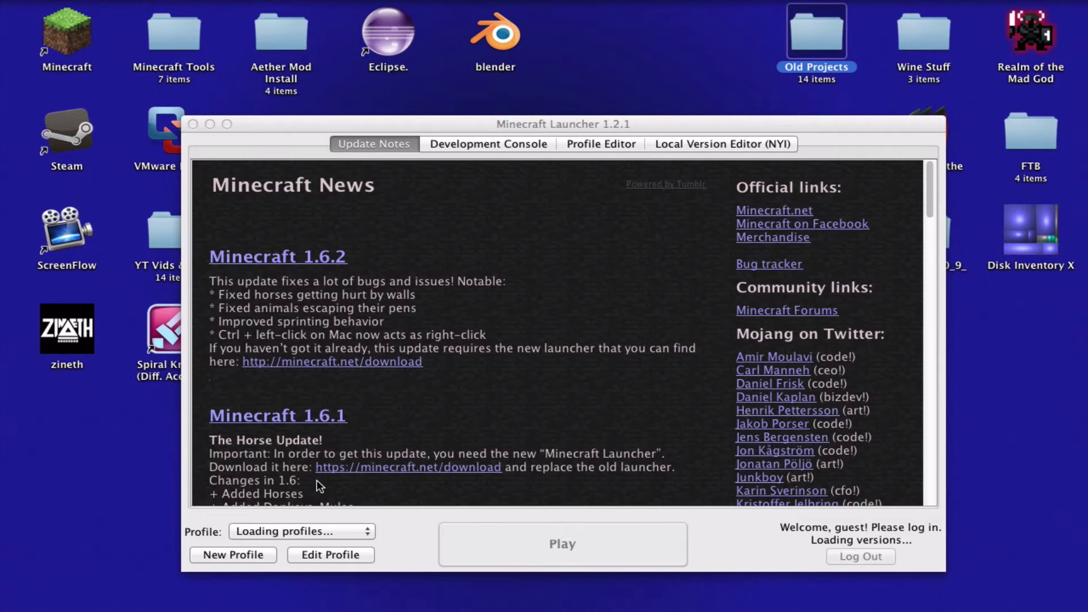
click(297, 531)
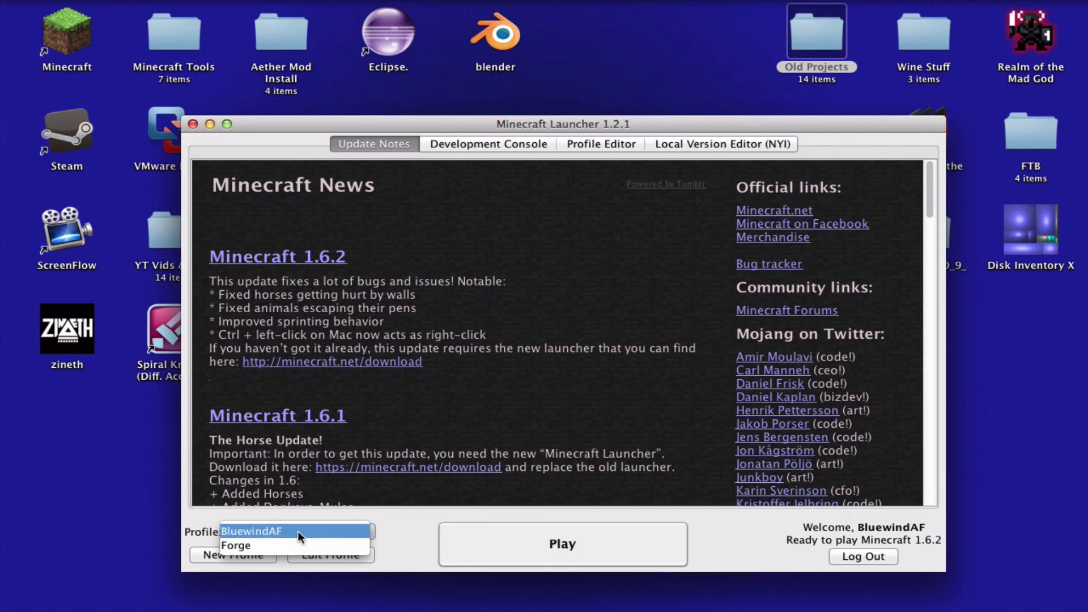
click(297, 542)
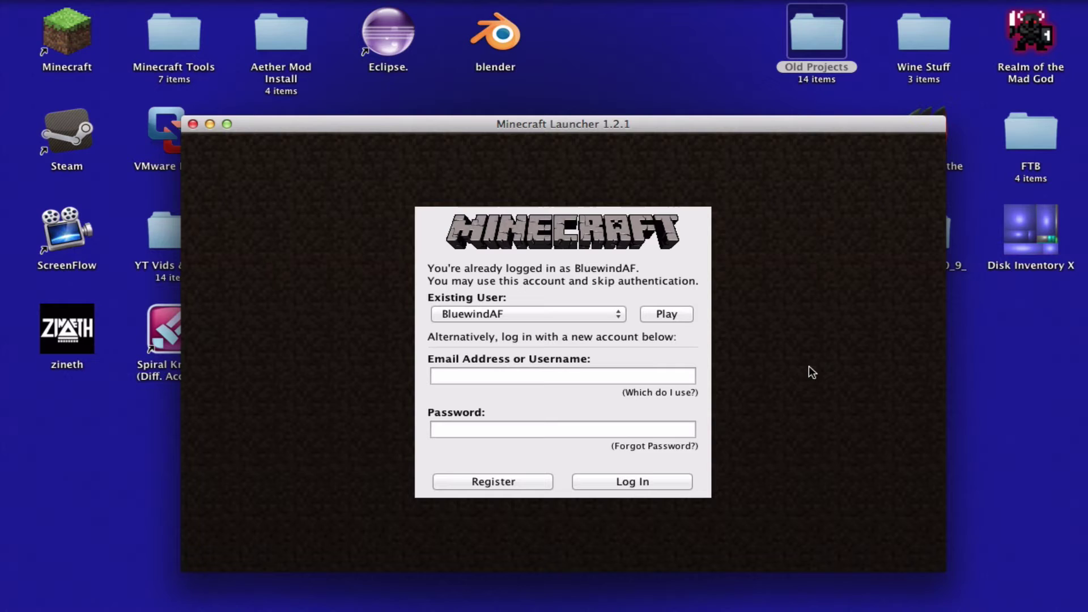
click(667, 315)
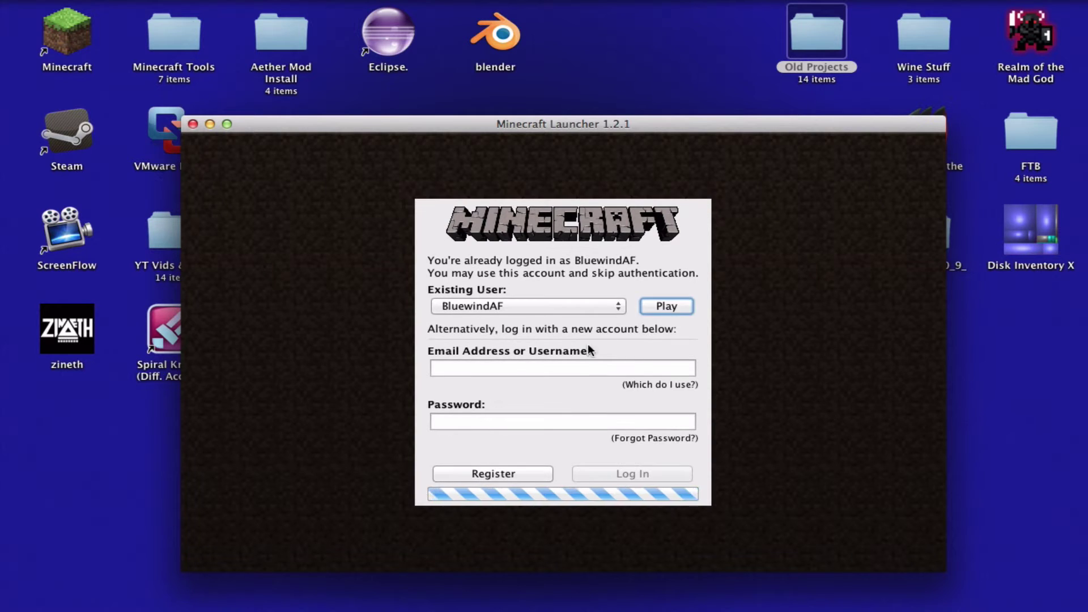
click(485, 527)
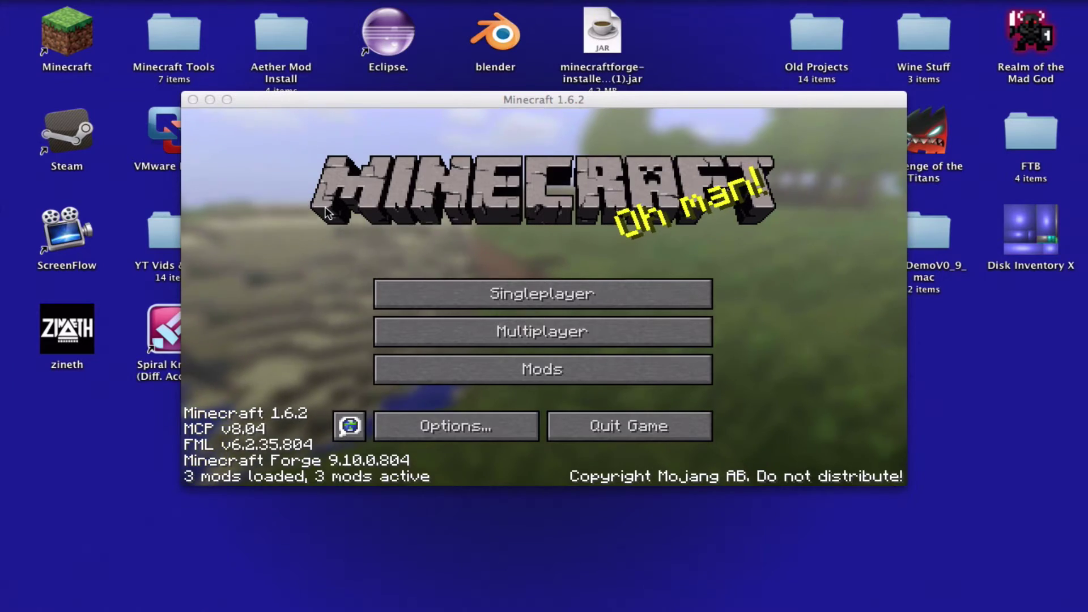
Step: Move the minecraft folder window onto the desktop space where Minecraft is running
mouse_move(108, 594)
key(ctrl+Left)
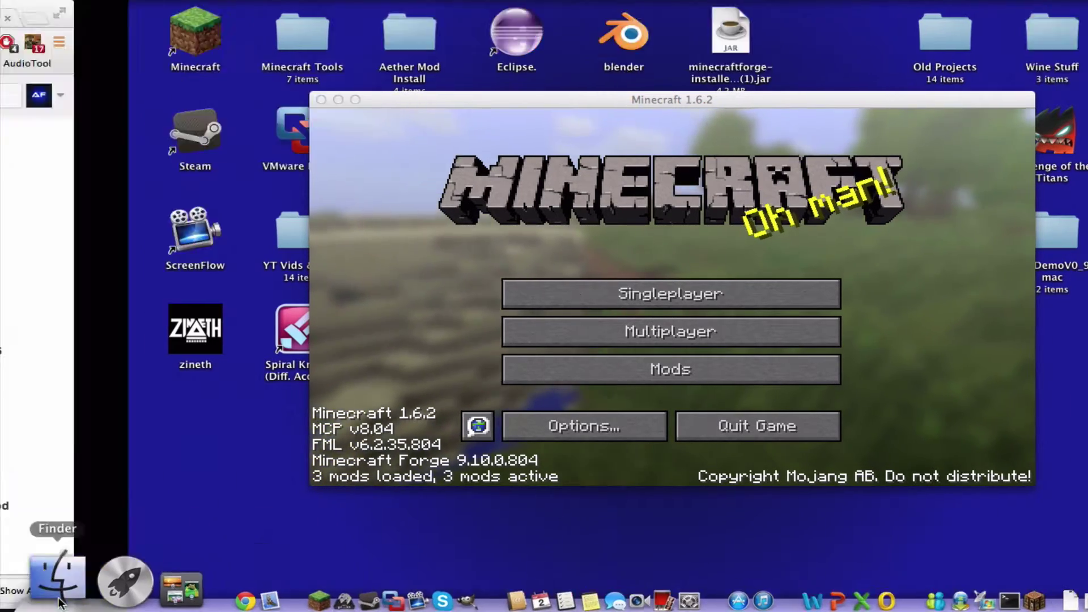
key(ctrl+Up)
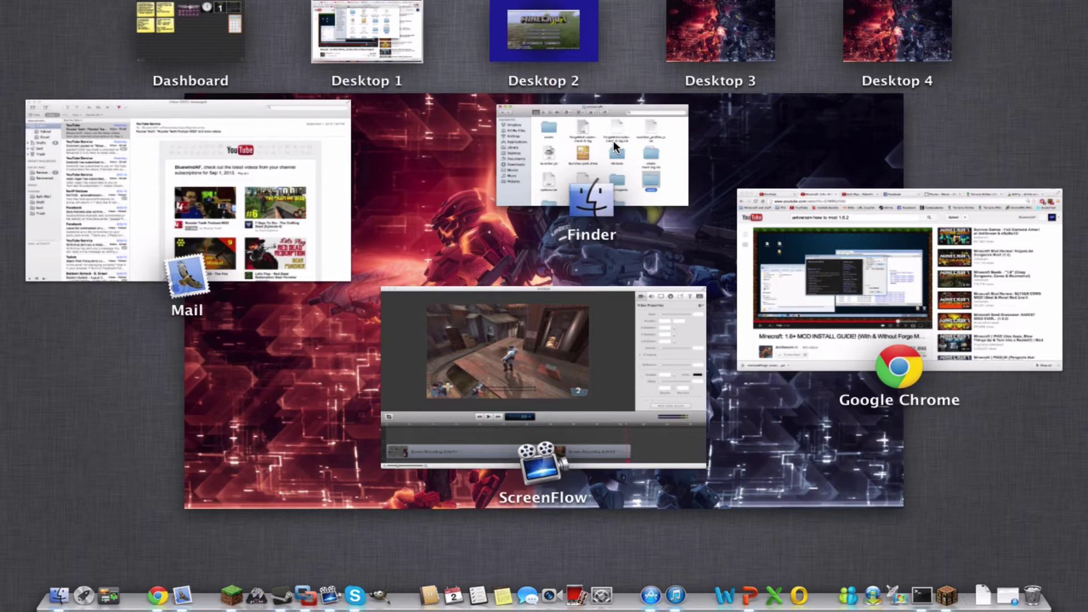
drag(615, 149, 544, 32)
click(544, 31)
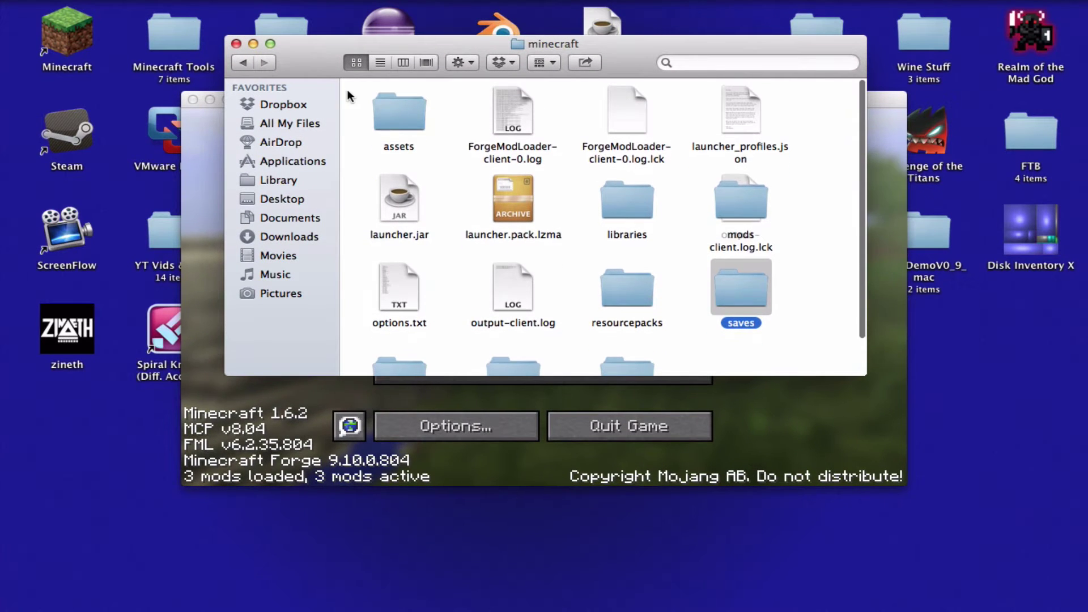
Step: Locate and reposition the mods folder in the minecraft folder, then move the window aside
scroll(708, 340, down, 3)
scroll(659, 173, up, 2)
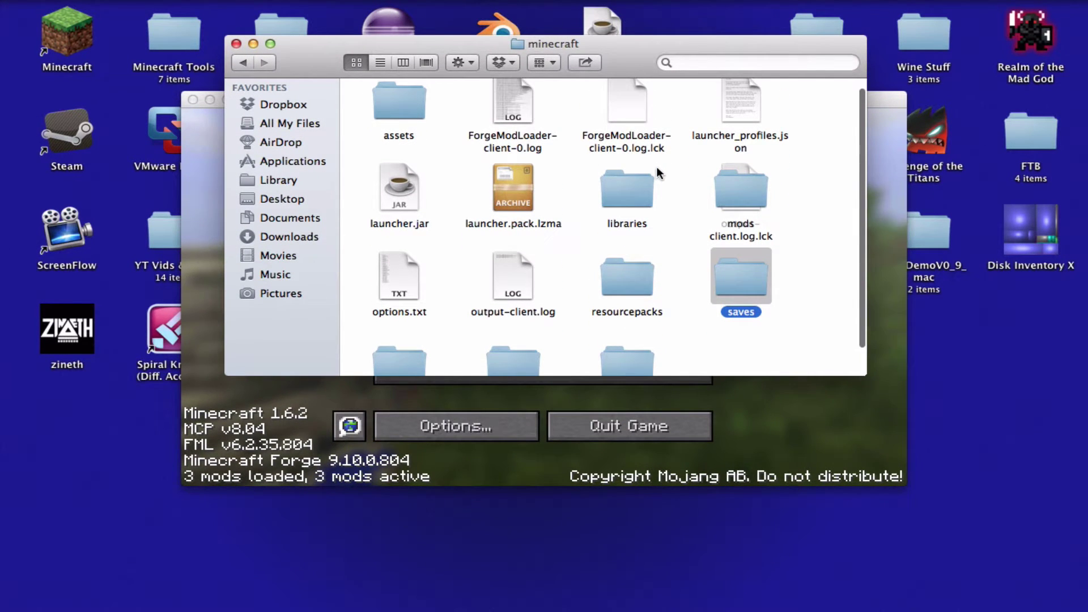
mouse_move(741, 190)
mouse_down()
mouse_move(745, 374)
mouse_move(740, 342)
mouse_up()
scroll(416, 90, up, 3)
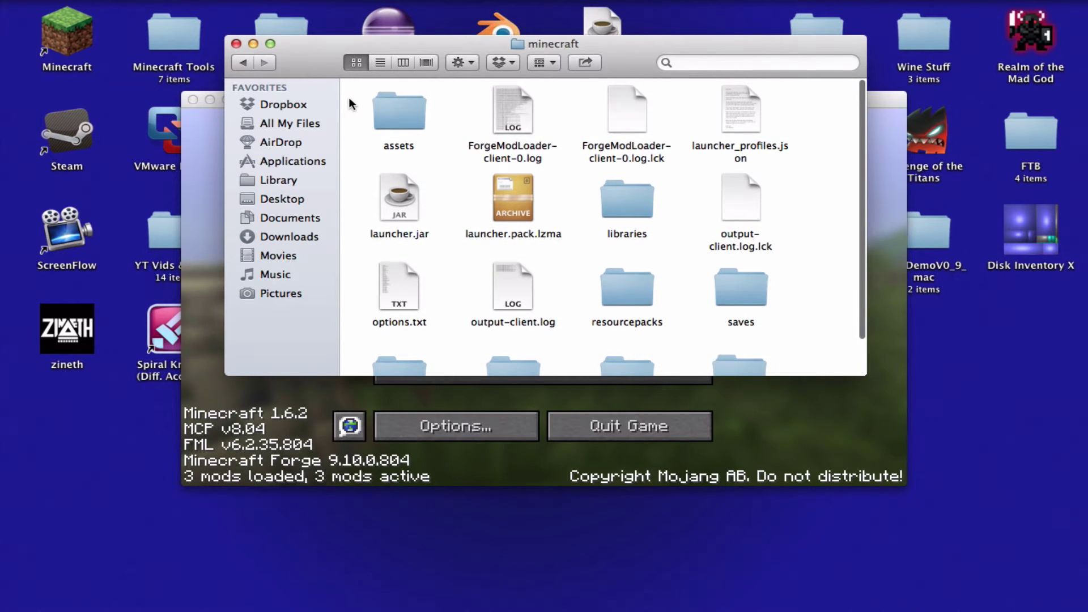
scroll(600, 259, down, 2)
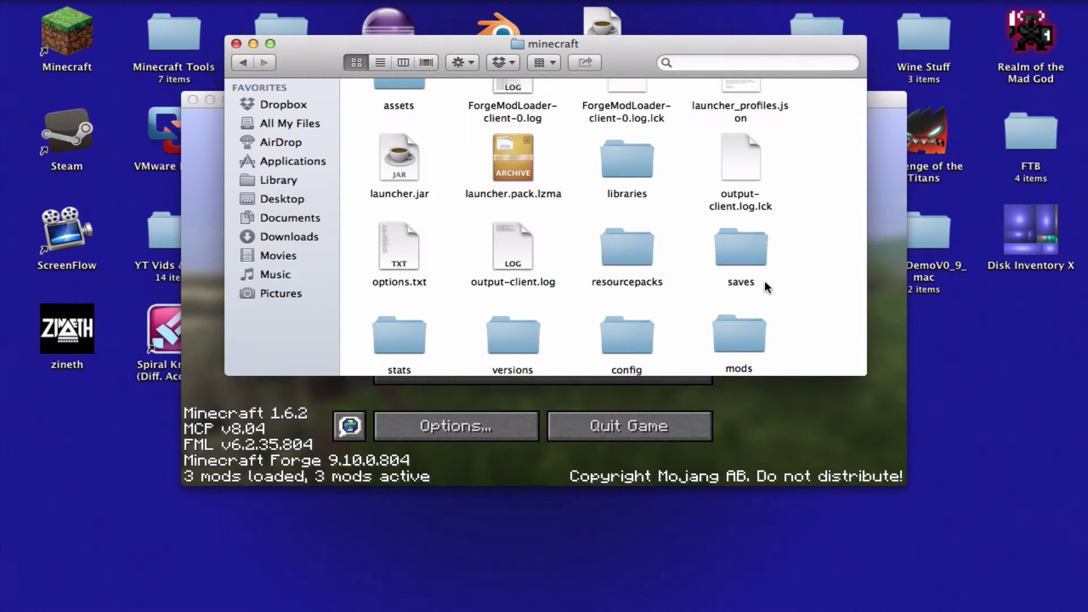
mouse_move(741, 249)
mouse_down()
mouse_move(948, 389)
mouse_move(741, 246)
mouse_up()
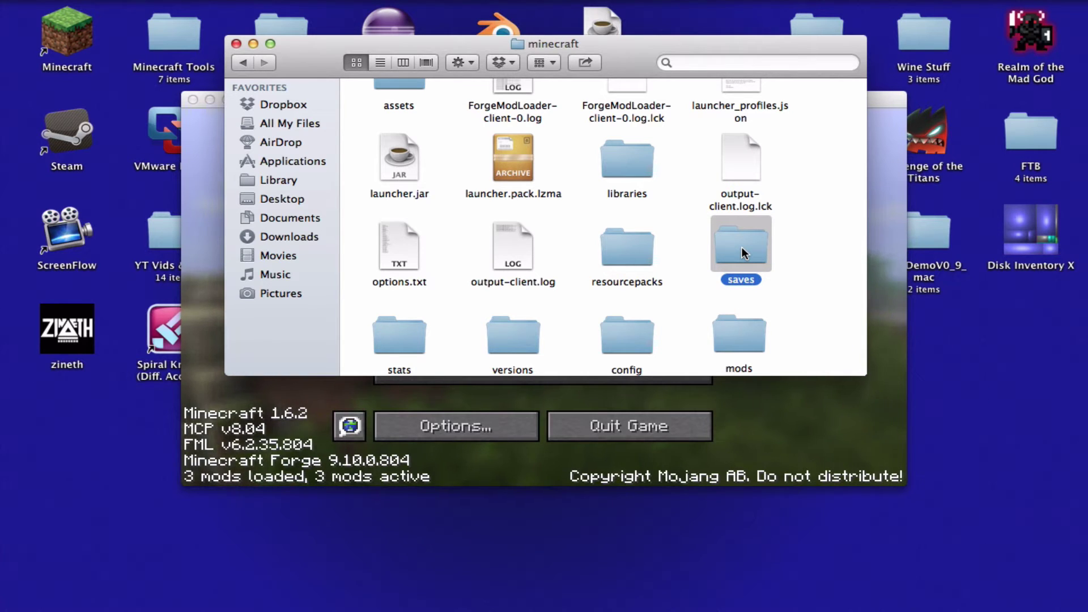
scroll(741, 249, up, 2)
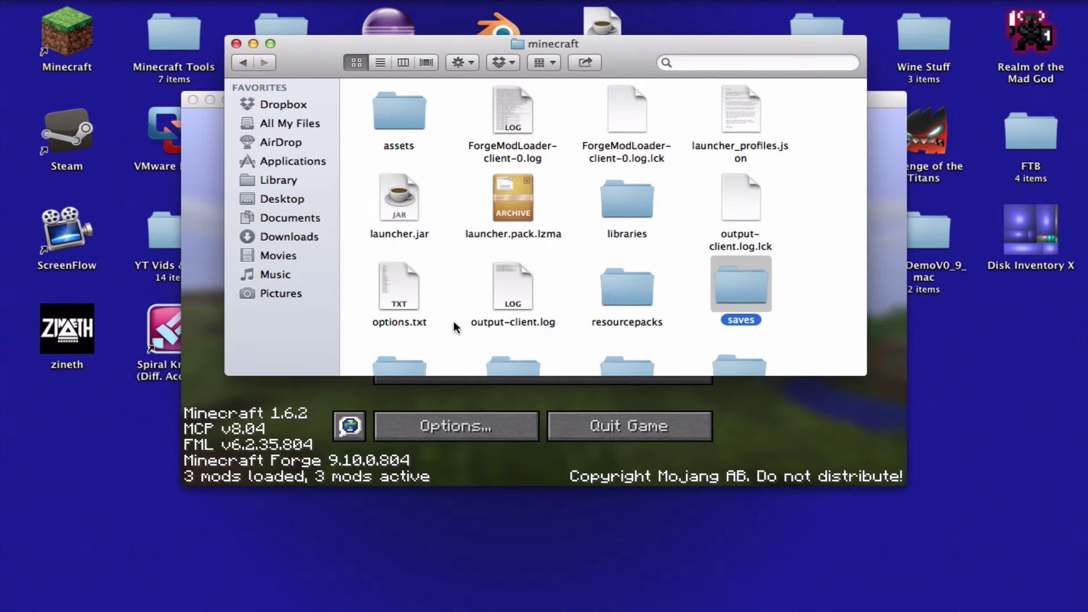
mouse_move(302, 70)
mouse_down()
mouse_move(531, 168)
mouse_move(550, 219)
mouse_move(498, 121)
mouse_move(455, 159)
mouse_move(345, 132)
mouse_up()
click(602, 34)
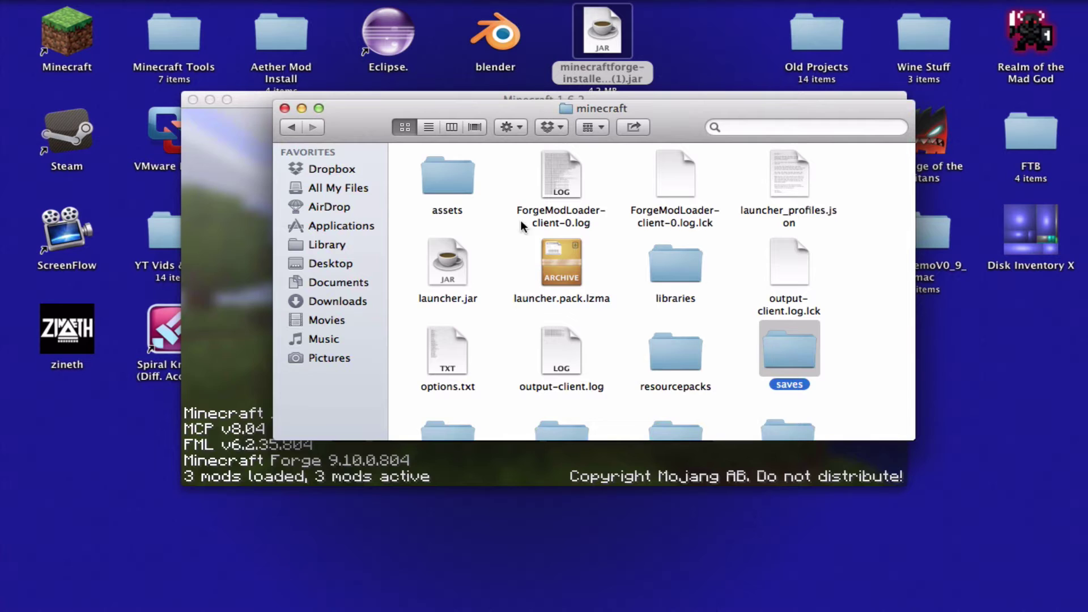
scroll(743, 342, down, 3)
Step: Open the mods folder inside the minecraft directory
click(783, 408)
double_click(783, 411)
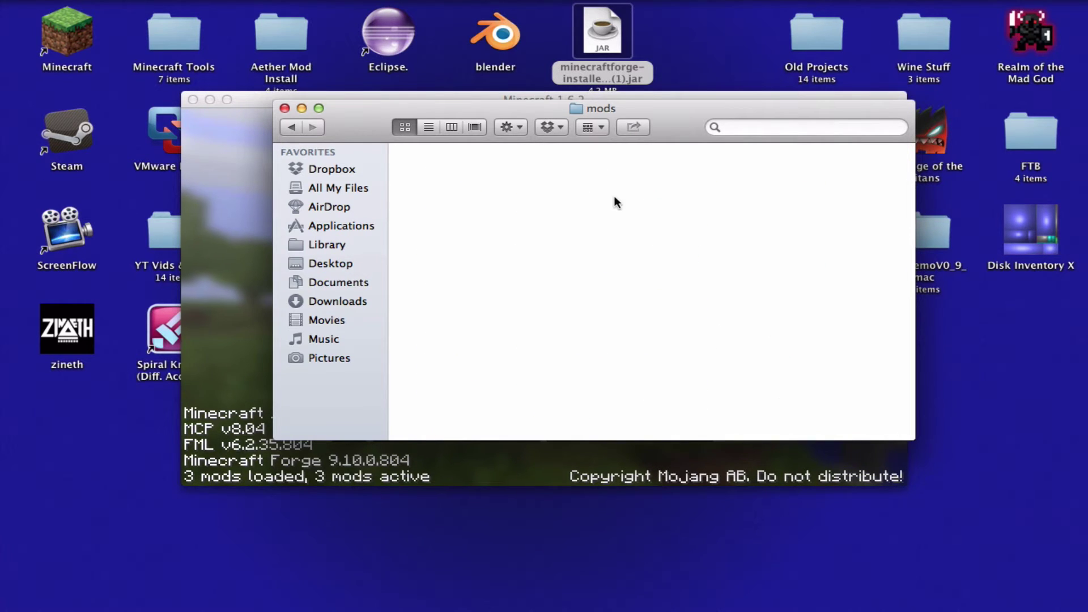
click(292, 127)
scroll(549, 340, down, 1)
scroll(549, 340, up, 3)
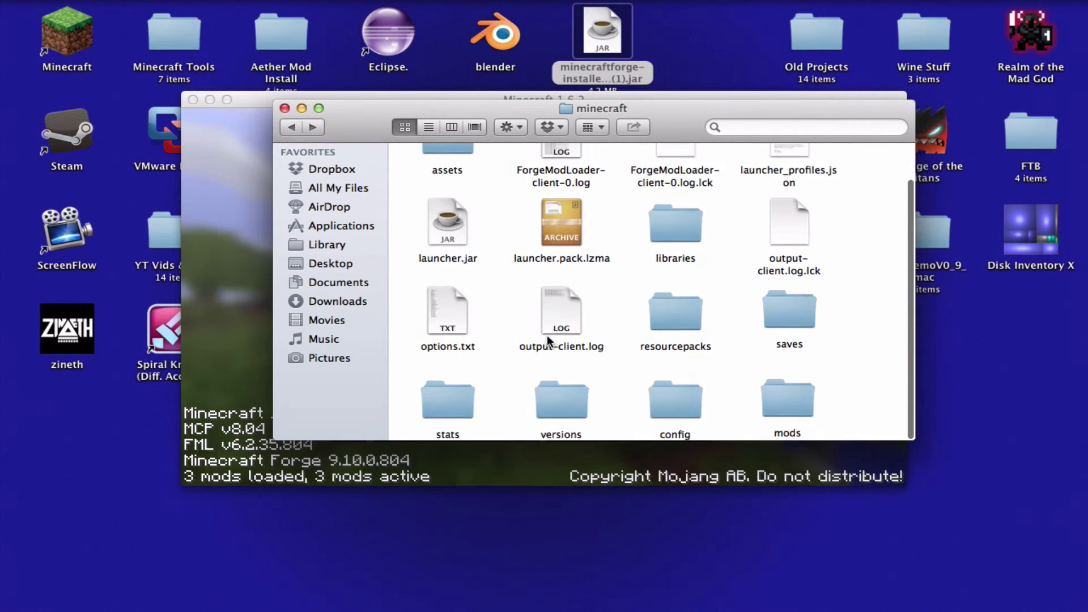
scroll(548, 340, down, 2)
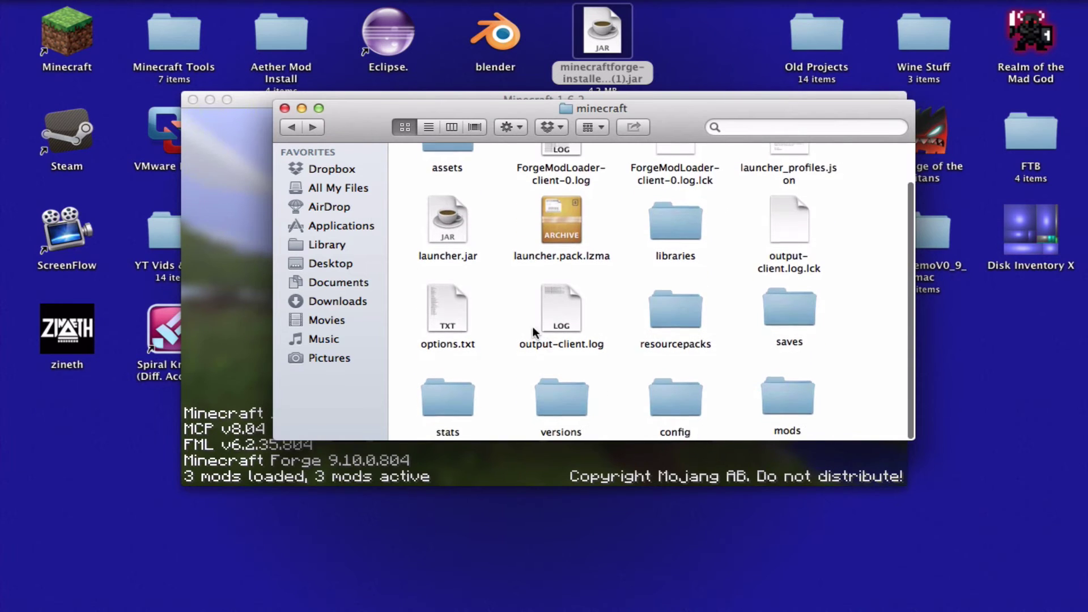
double_click(774, 399)
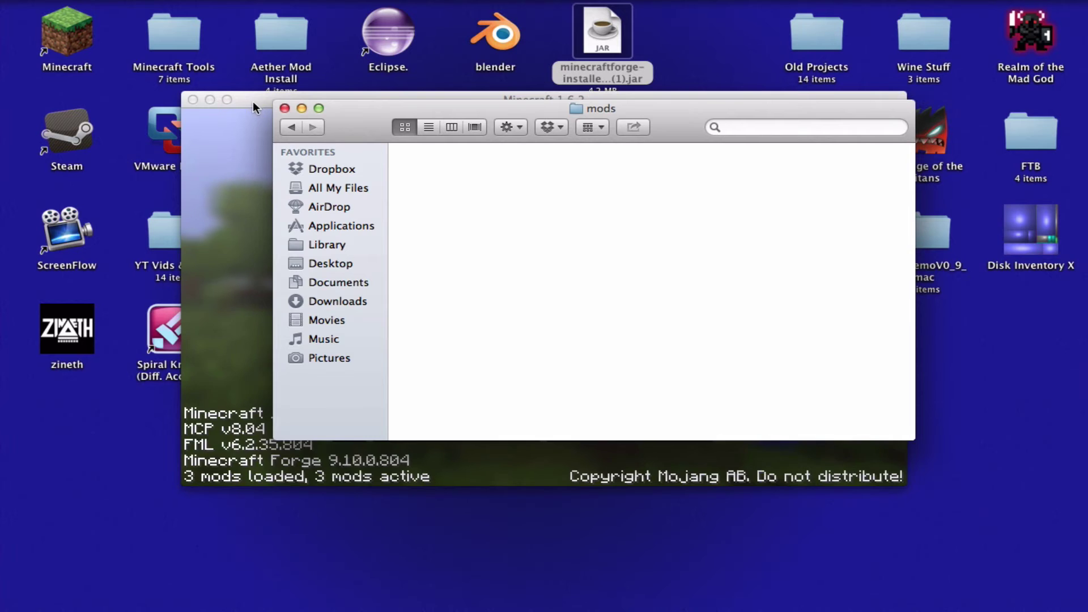
Step: Drag the LittleBlocks and SlimevoidLib zips from the desktop into the mods folder
drag(253, 101, 219, 310)
drag(349, 181, 338, 243)
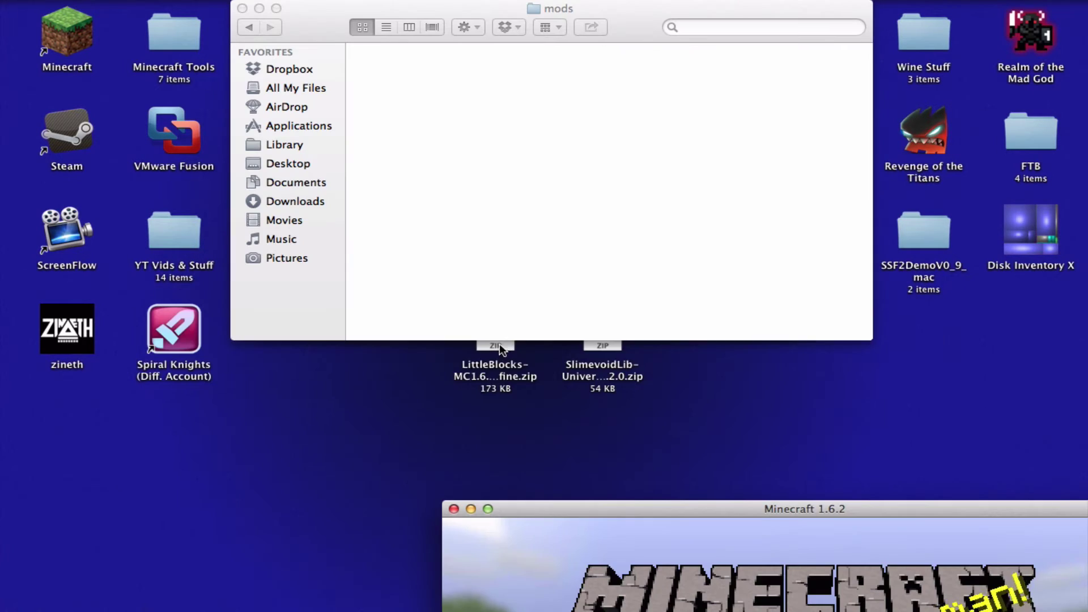
mouse_move(504, 347)
mouse_down()
mouse_move(388, 78)
mouse_move(399, 162)
mouse_up()
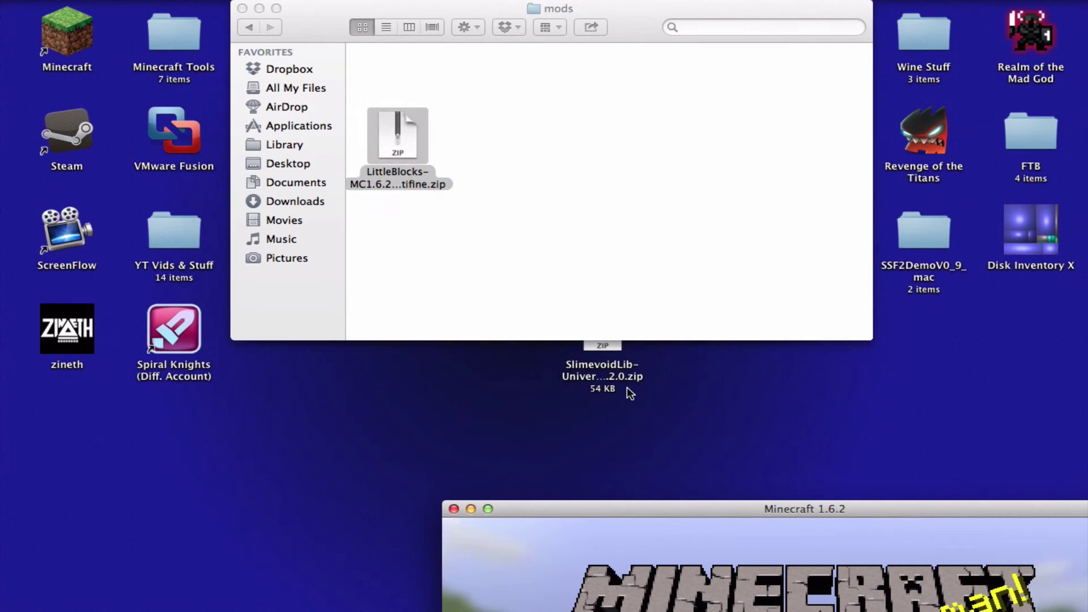
mouse_move(627, 389)
mouse_down()
mouse_move(563, 284)
mouse_move(521, 161)
mouse_up()
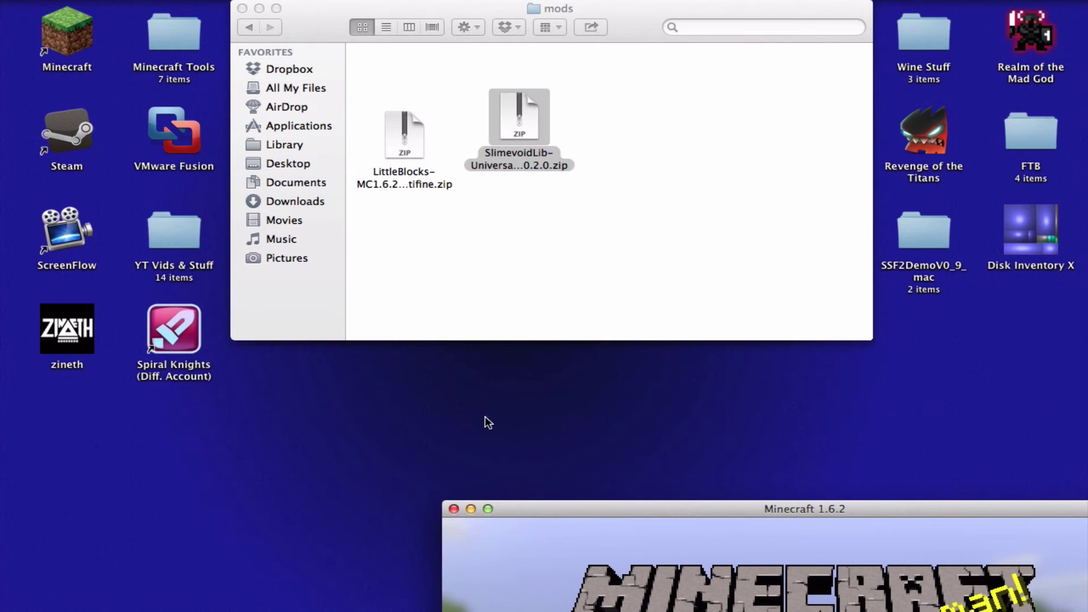
Step: Close the running game and relaunch Minecraft from the launcher's Forge profile
click(487, 509)
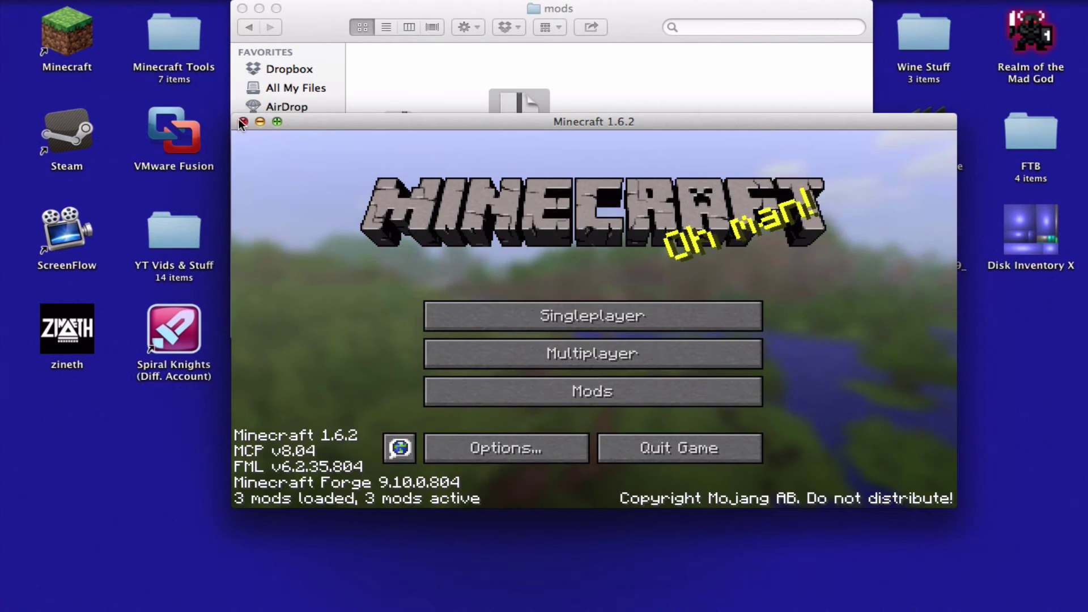
click(260, 122)
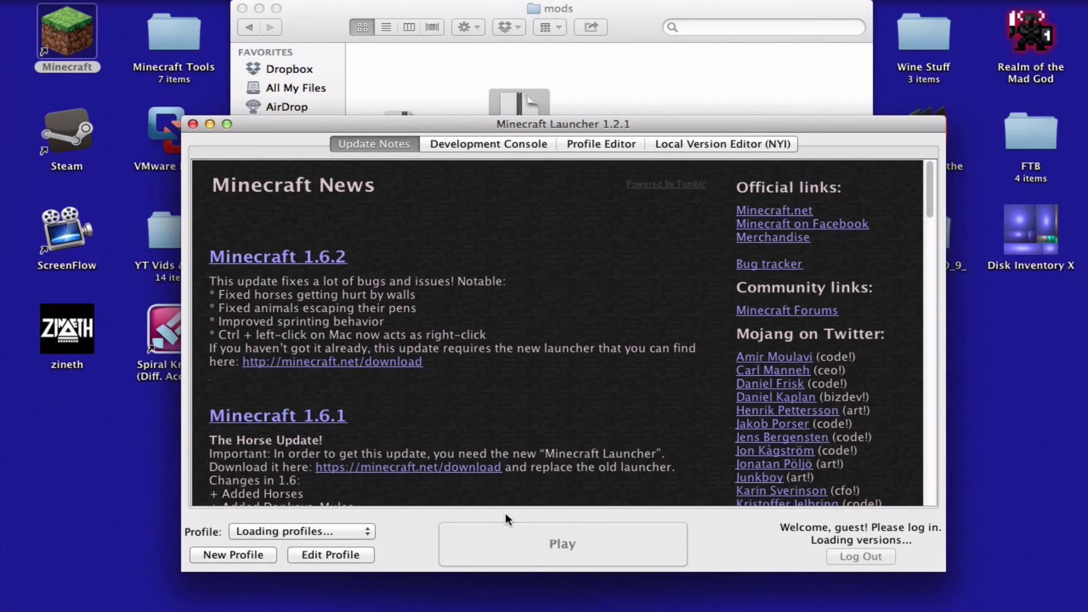
click(358, 531)
click(354, 534)
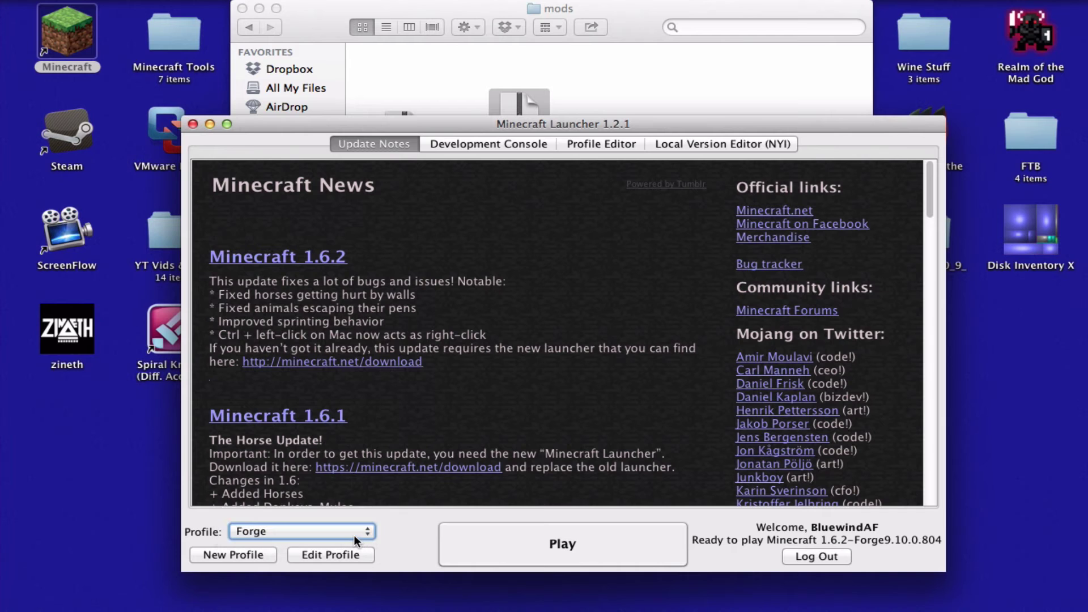
click(352, 531)
click(351, 529)
click(502, 552)
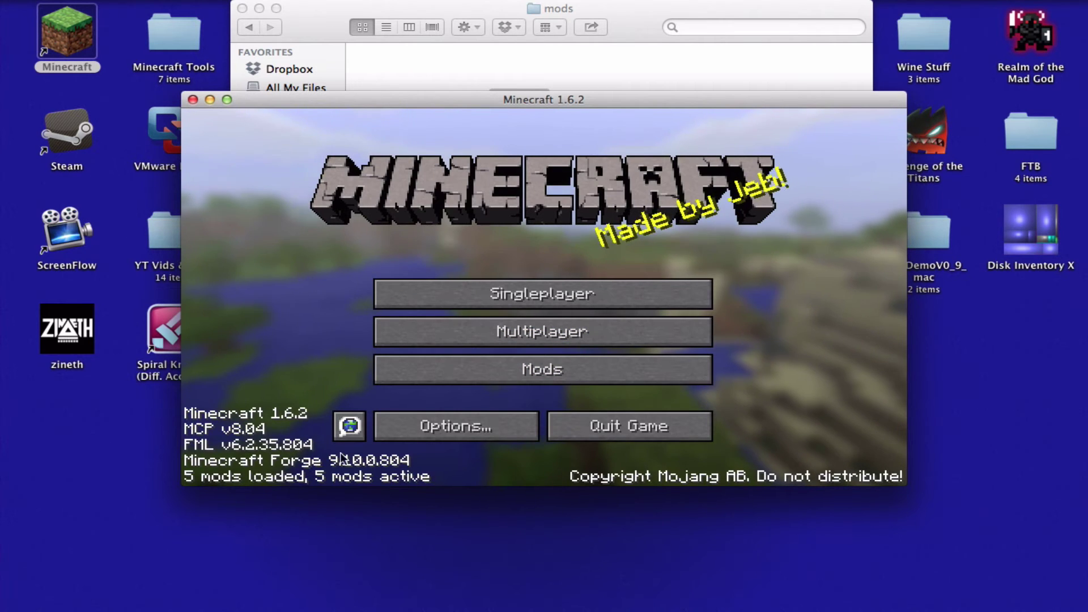
Step: Check the Mods list for Slimevoid Library 2.0.2.0 and Little Blocks 2.2.0.0
click(466, 373)
click(353, 349)
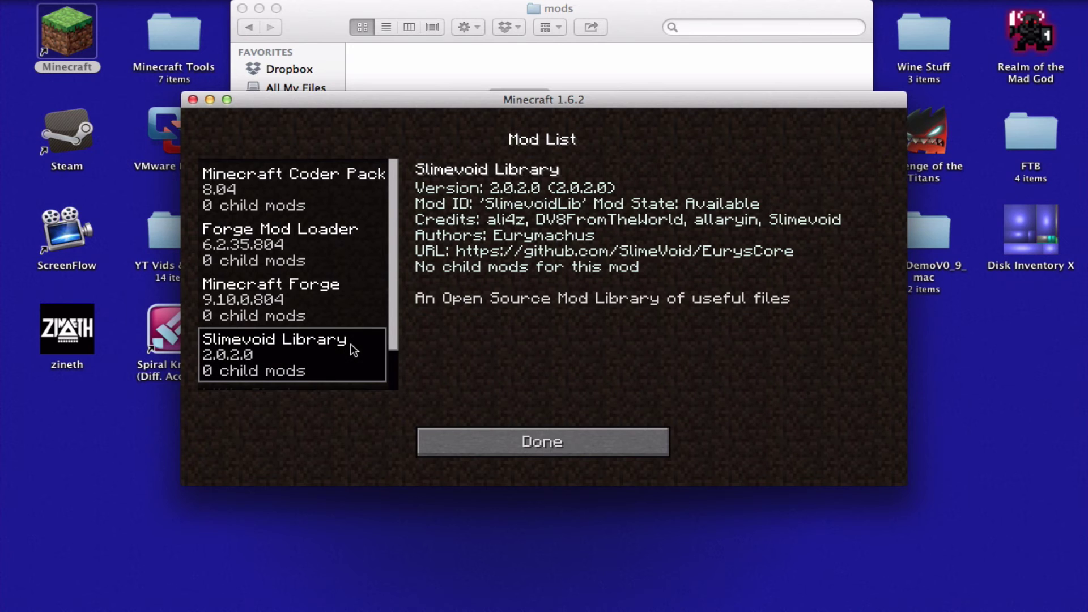
scroll(384, 335, down, 3)
click(379, 362)
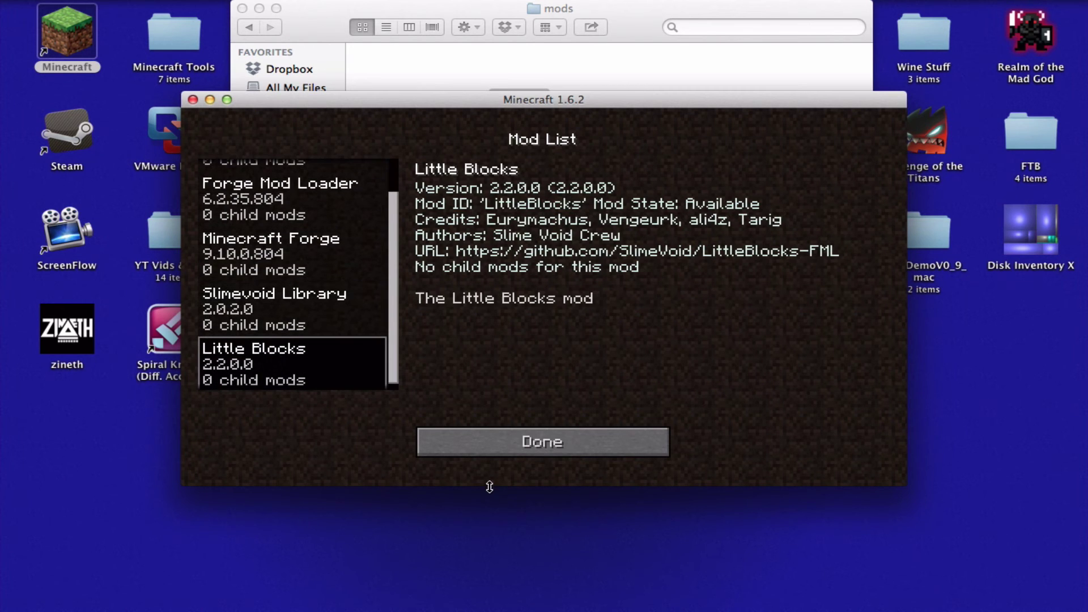
click(493, 436)
Step: Load a saved singleplayer world and maximise the game window
click(507, 293)
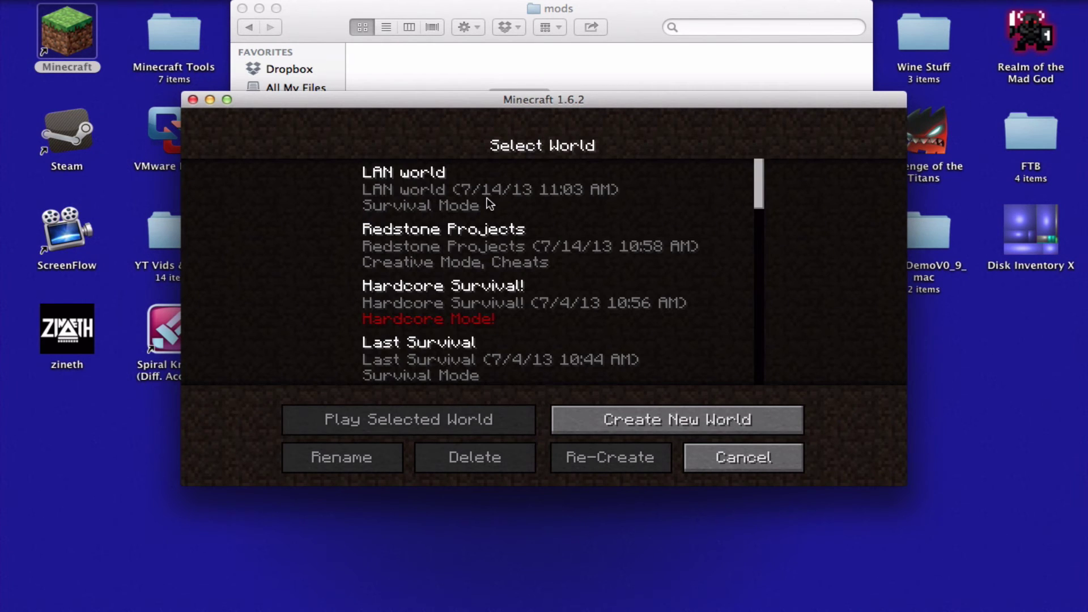
double_click(488, 236)
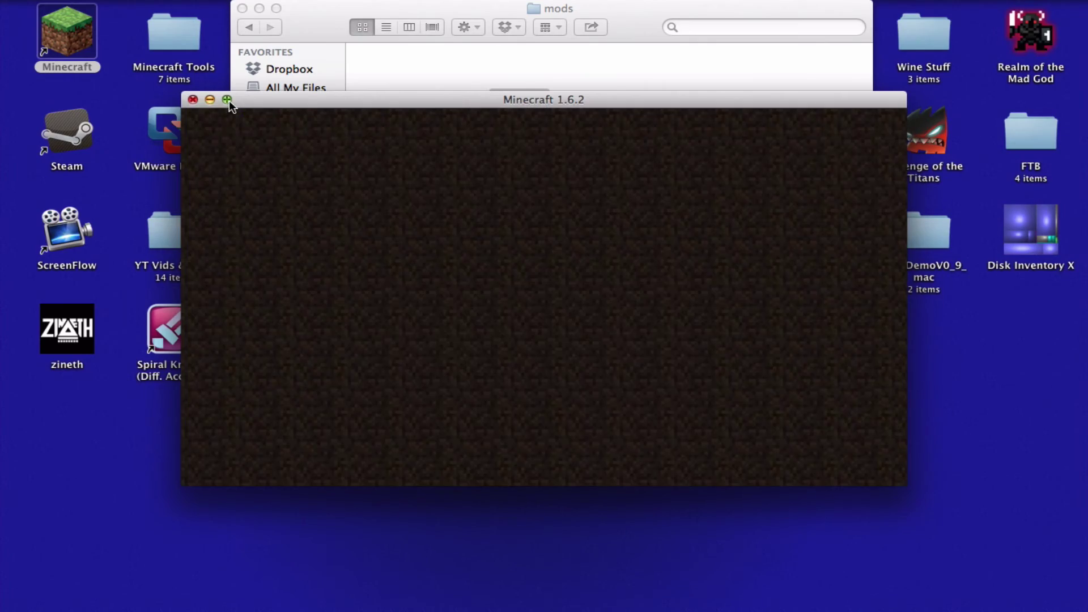
click(227, 100)
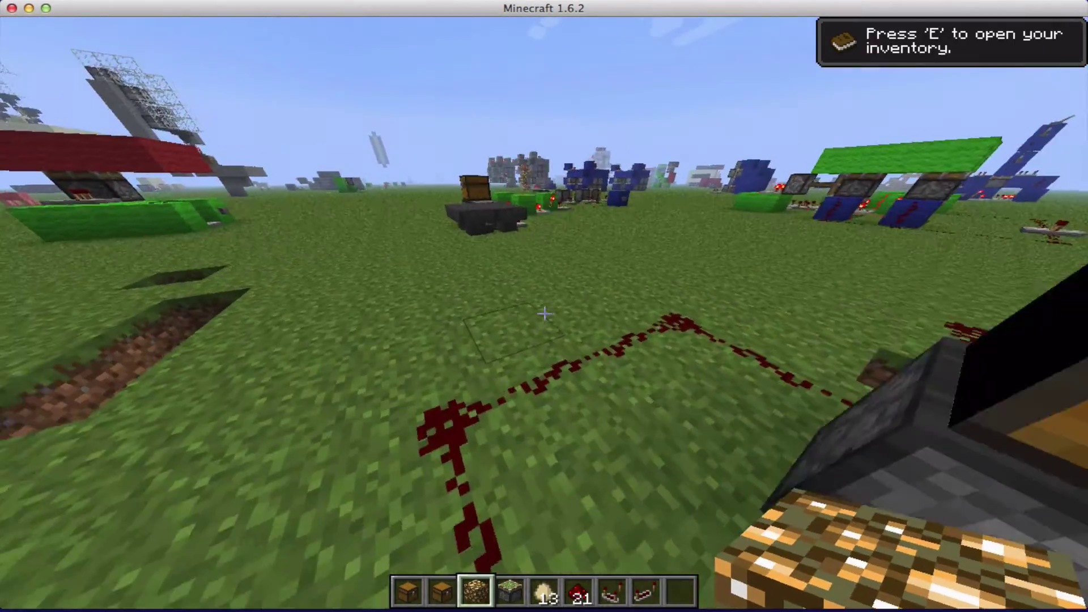
Step: Switch the game to survival mode with the /gamemode 0 command
key(e)
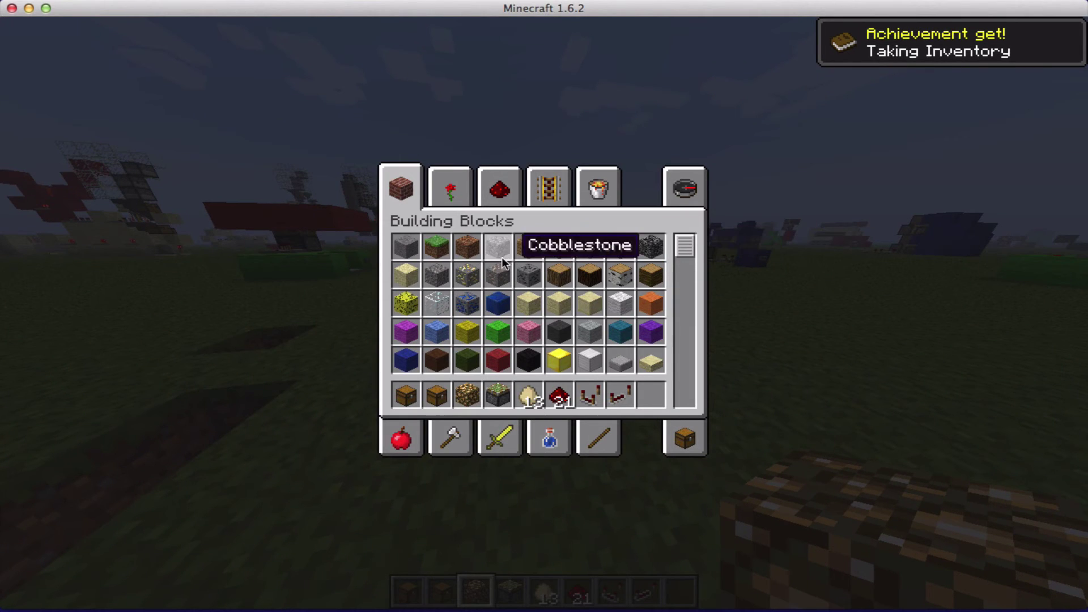
click(450, 246)
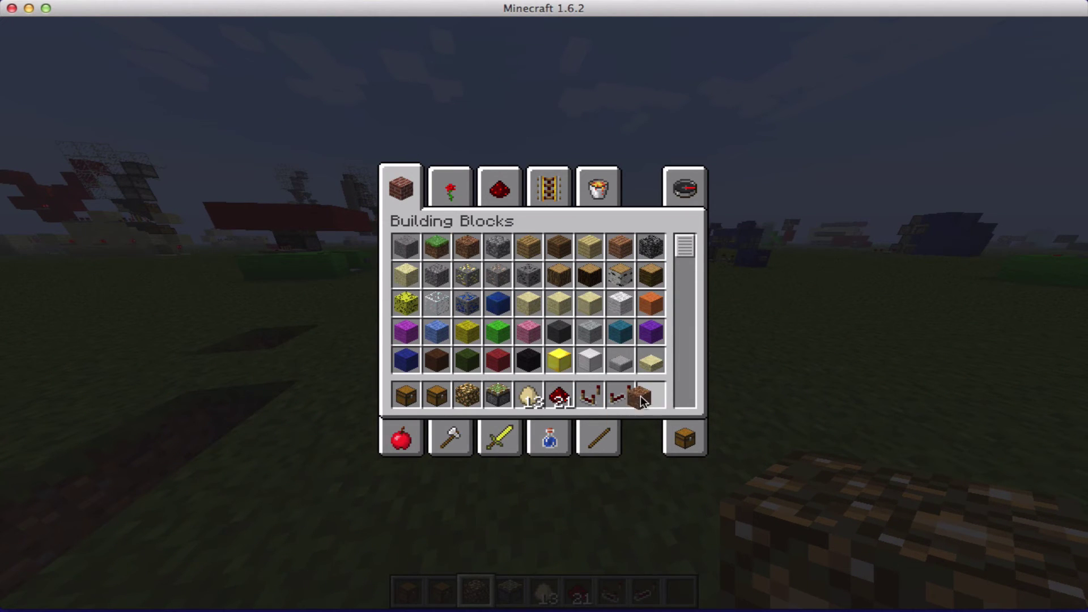
click(685, 438)
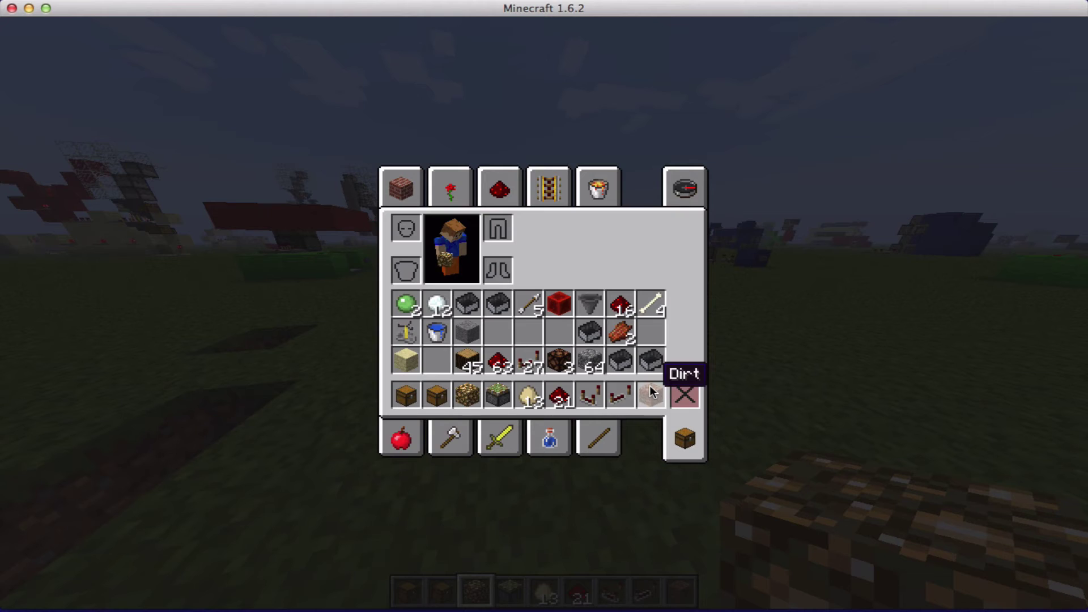
text(e/)
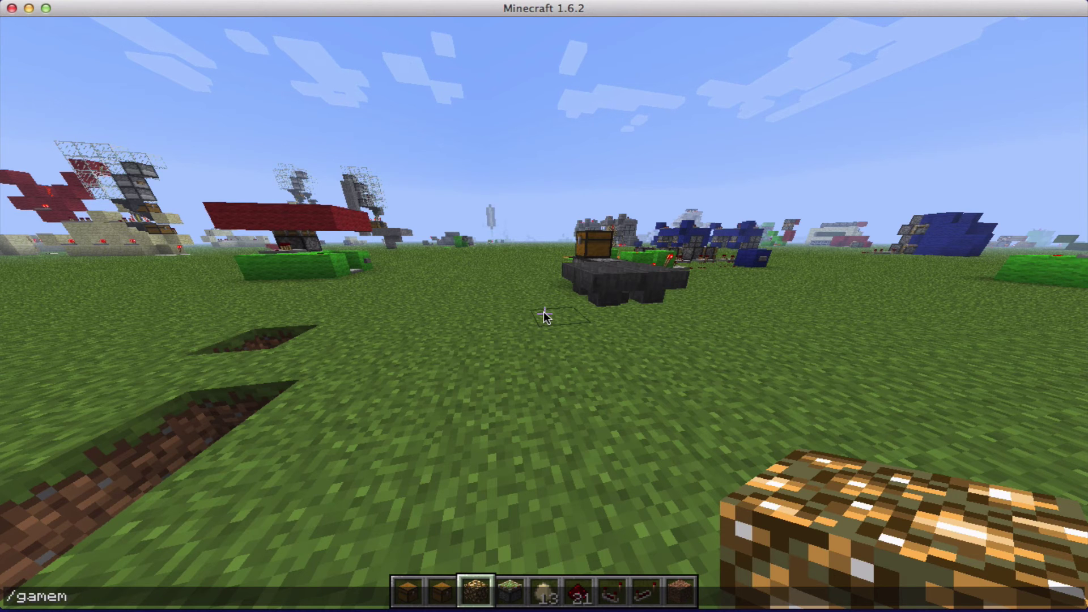
key(Return)
Step: Craft a Little Blocks Wand from dirt, store it in hotbar slot 9 and hold it
key(e)
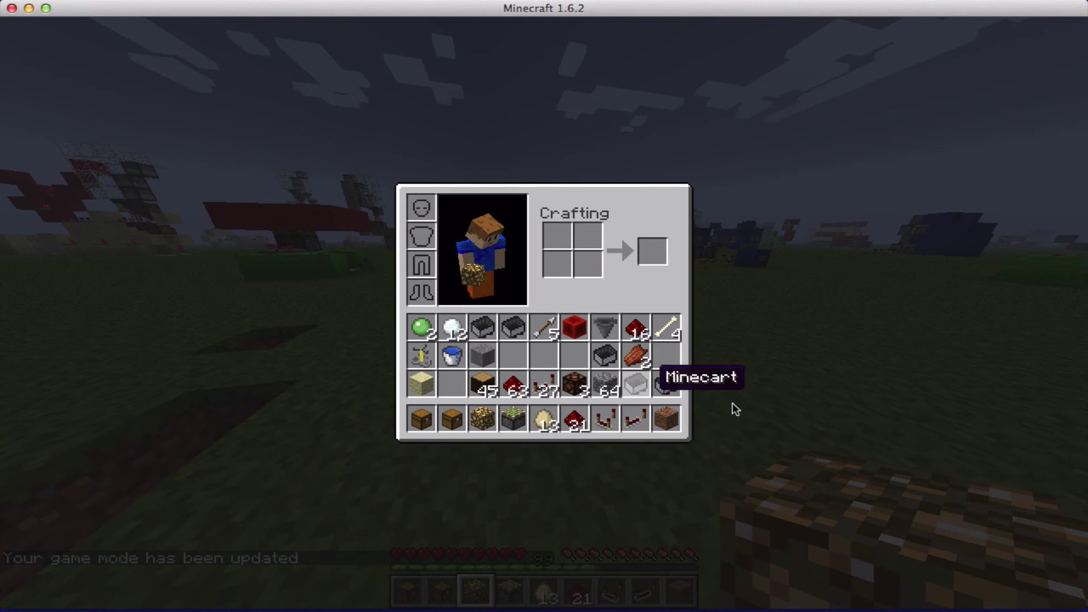
click(666, 419)
click(600, 248)
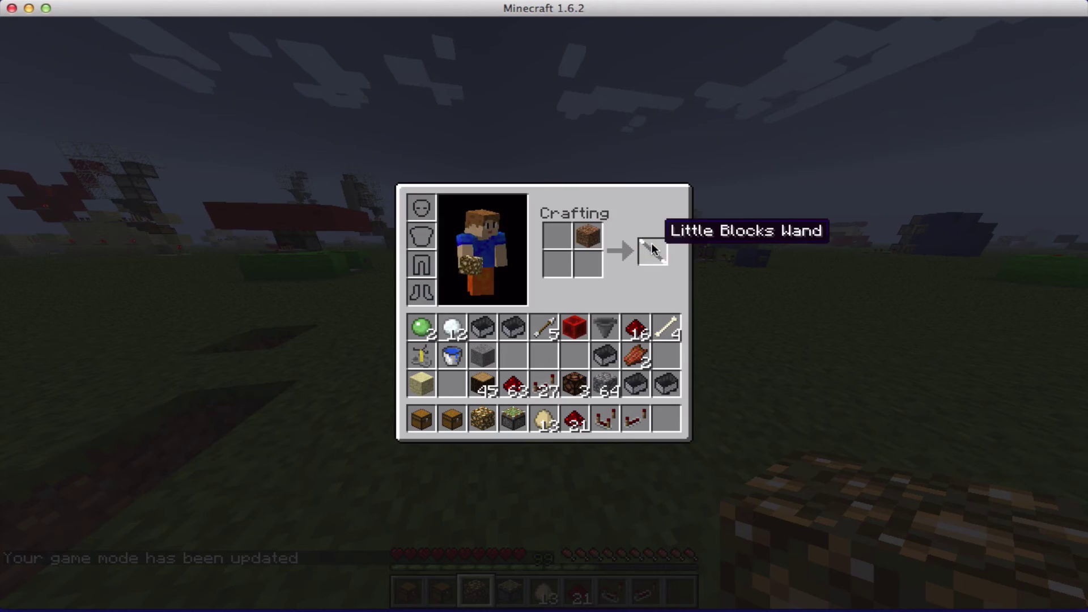
click(651, 250)
click(666, 420)
key(e)
key(9)
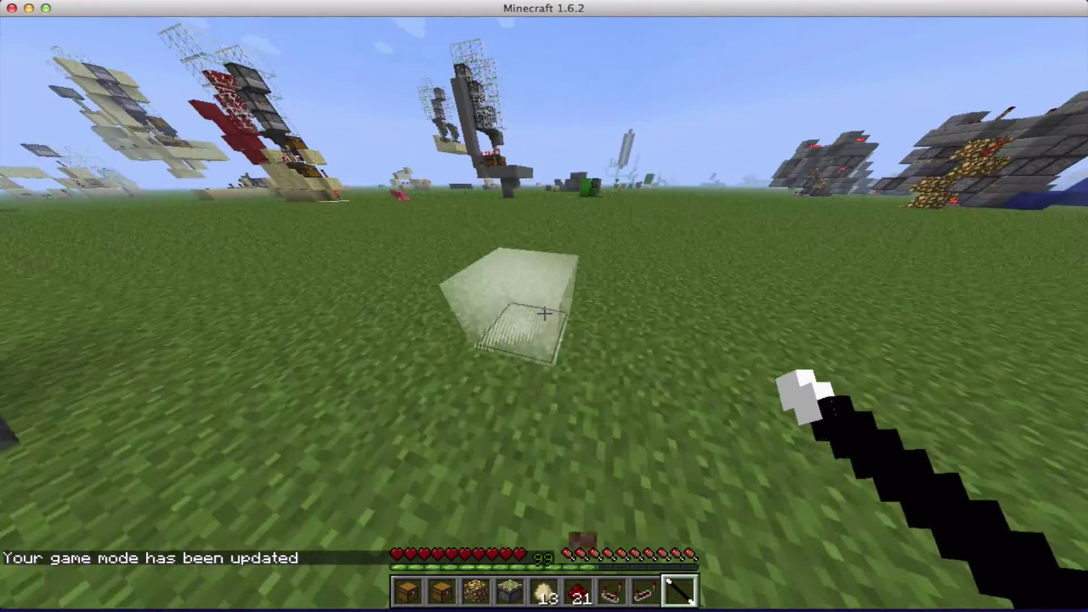
Step: Drop the Glowstone from slot 3, collect it as glowstone dust, and view the redstone builds
key(3)
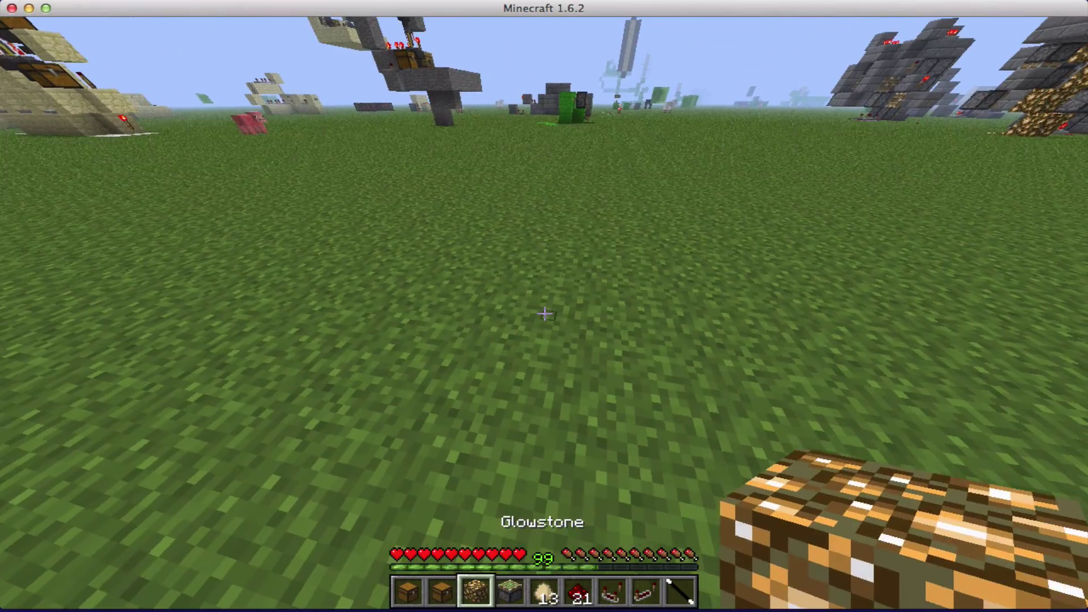
key(q)
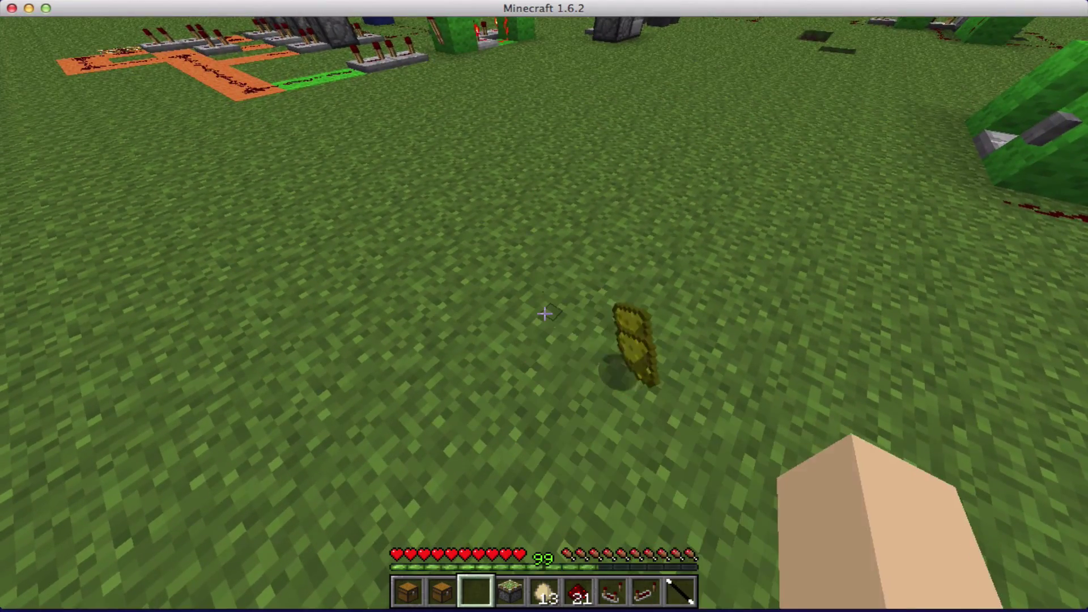
key(w)
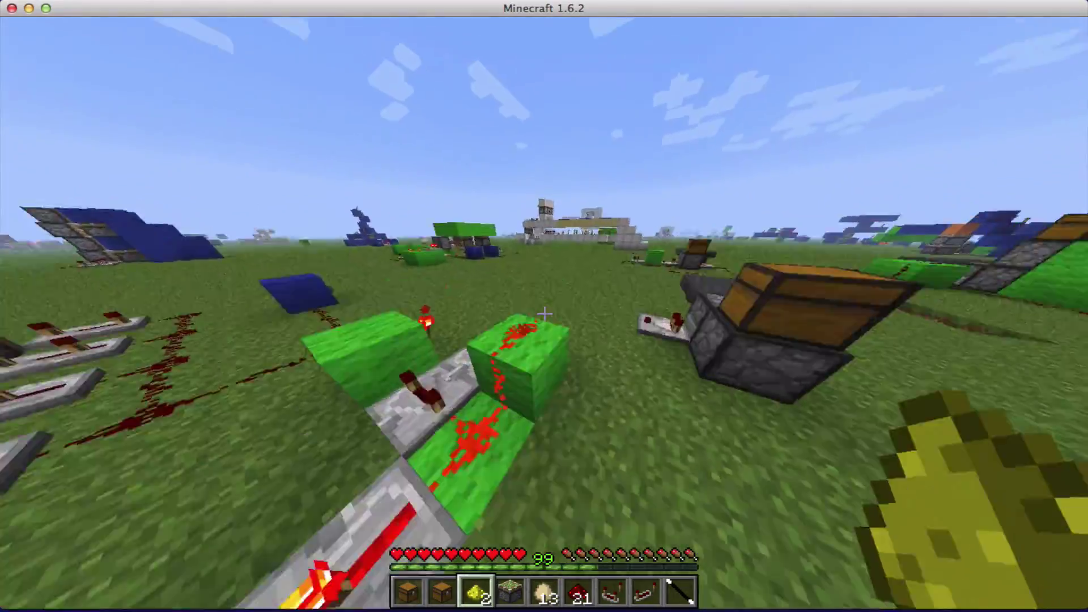
key(w)
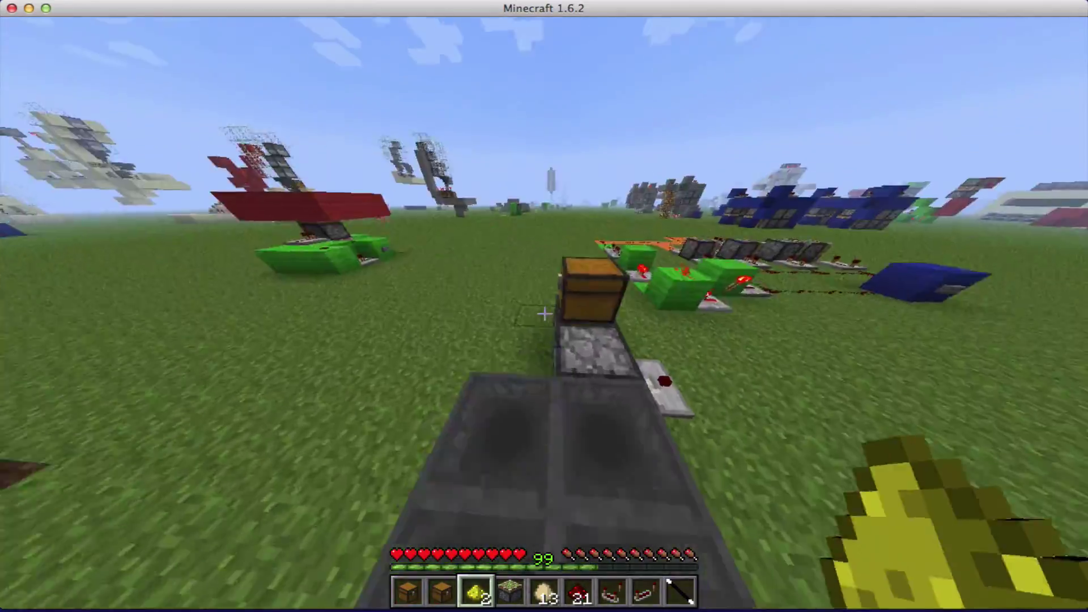
key(s)
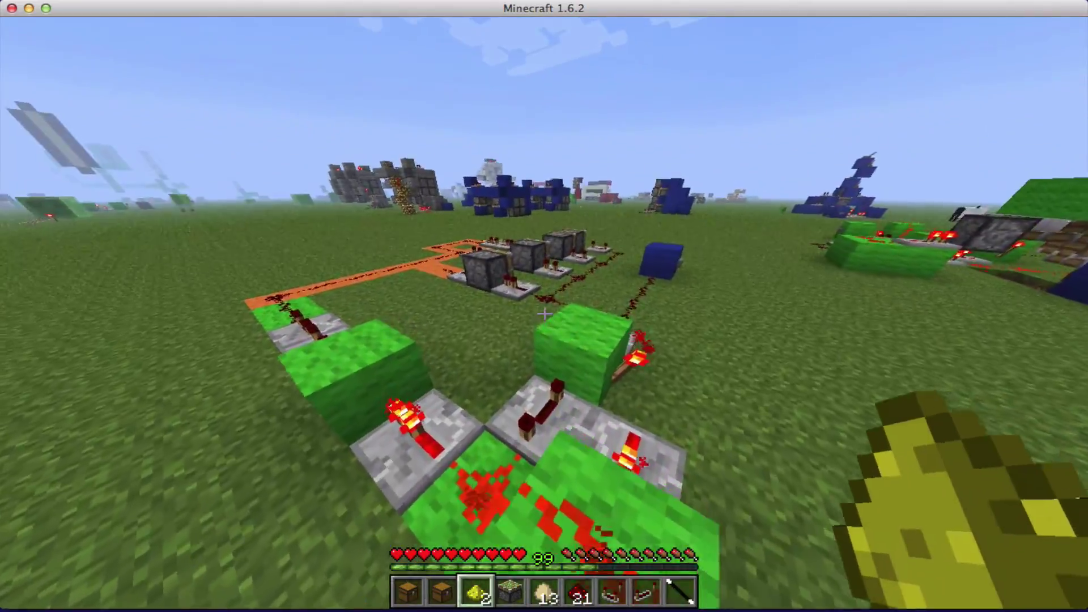